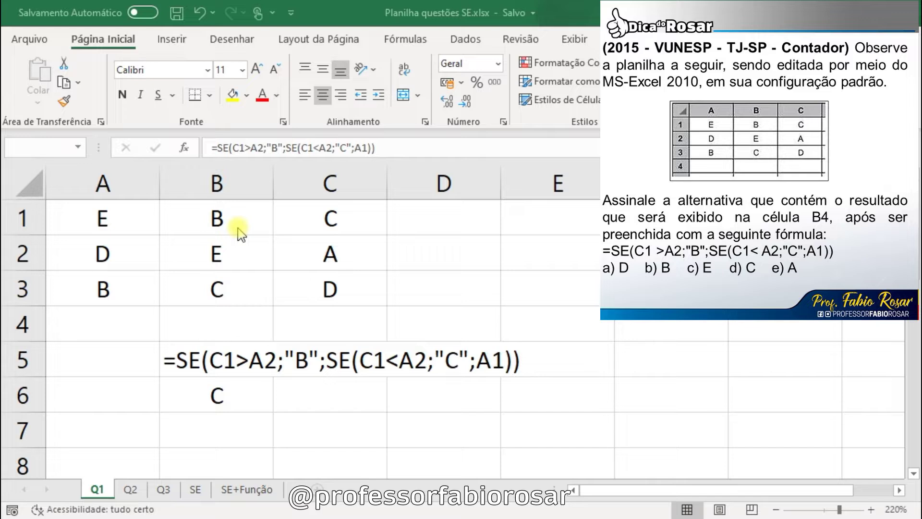
Inspect the nested SE formula in B6 and the cells it references, comparing it with the formula text in B5.
{"action": "left_click", "coordinate": [224, 380]}
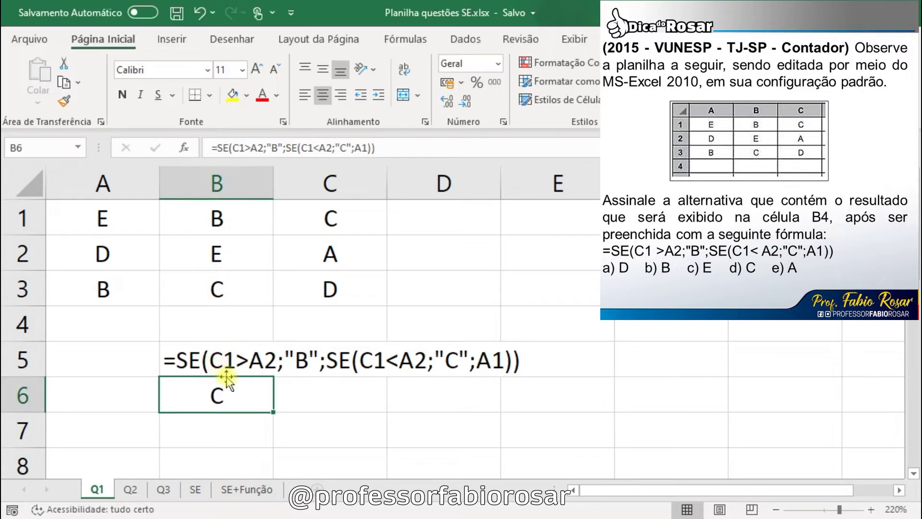
{"action": "double_click", "coordinate": [227, 380]}
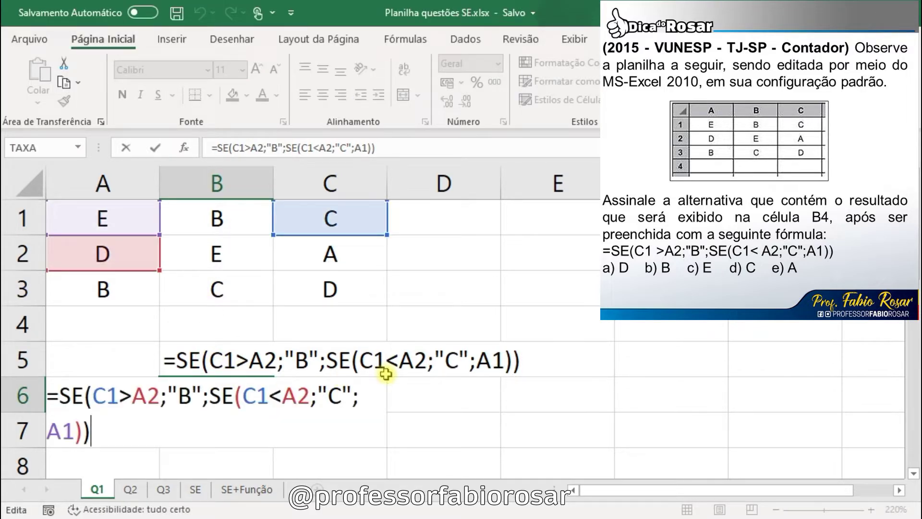
{"action": "key", "text": "Return"}
{"action": "key", "text": "Up"}
{"action": "key", "text": "Up"}
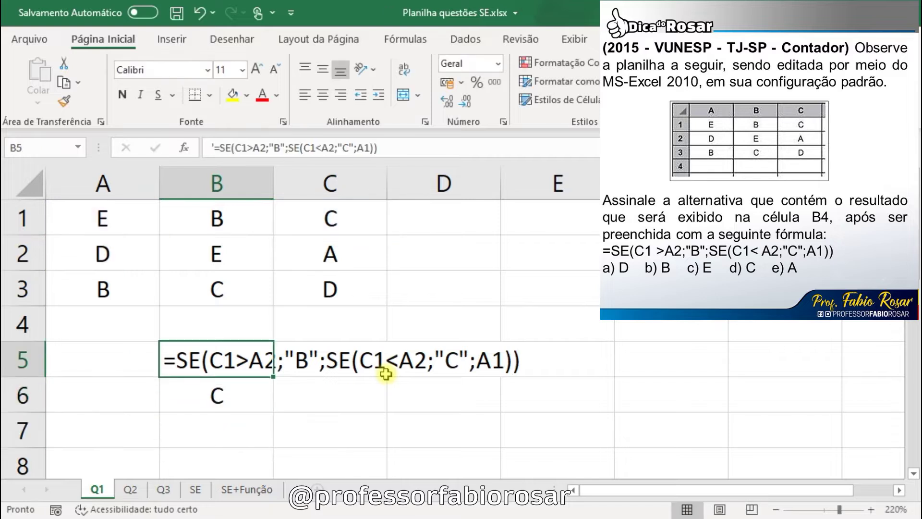
{"action": "left_click", "coordinate": [300, 424]}
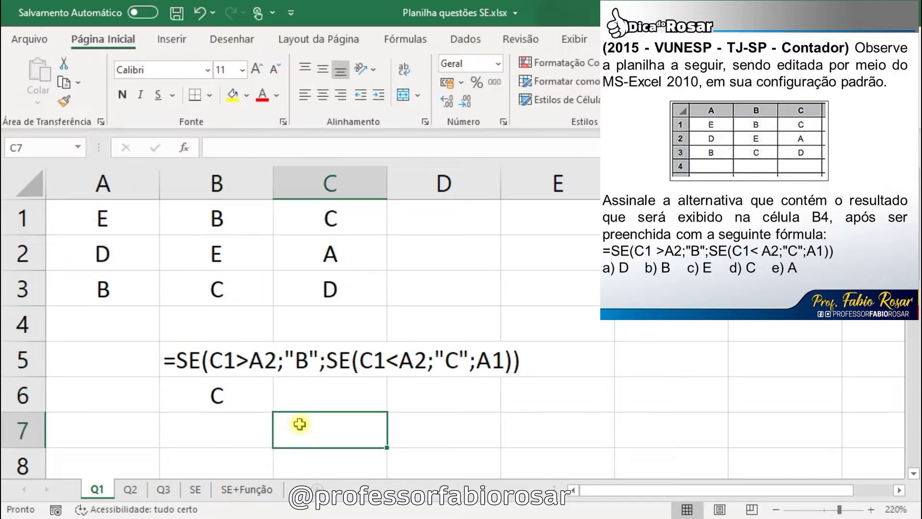
Colour the first condition, C1>A2, green within the formula text in B5.
{"action": "left_click", "coordinate": [245, 361]}
{"action": "double_click", "coordinate": [222, 365]}
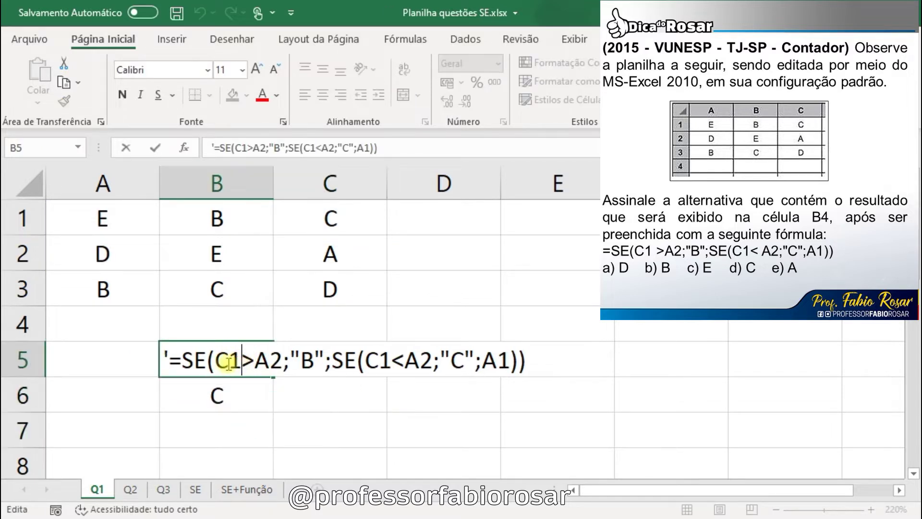
{"action": "left_click_drag", "start_coordinate": [222, 361], "coordinate": [284, 361]}
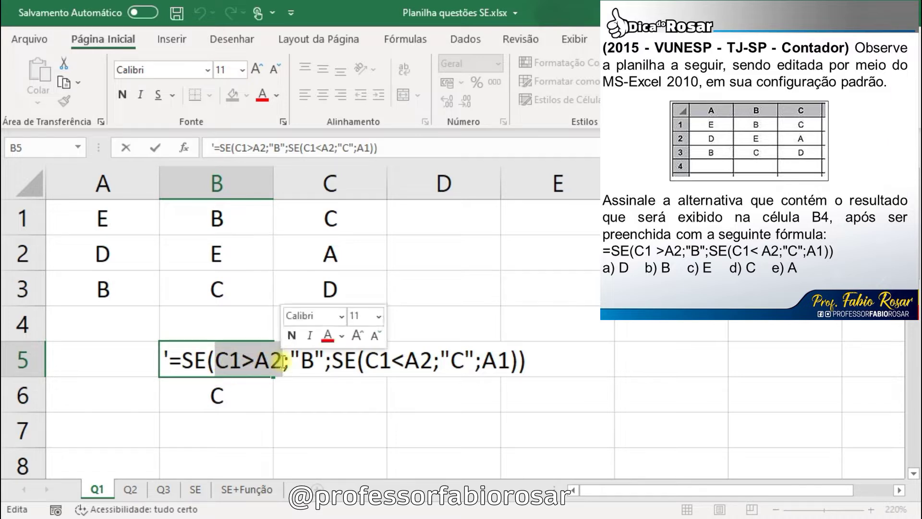
{"action": "left_click", "coordinate": [276, 94]}
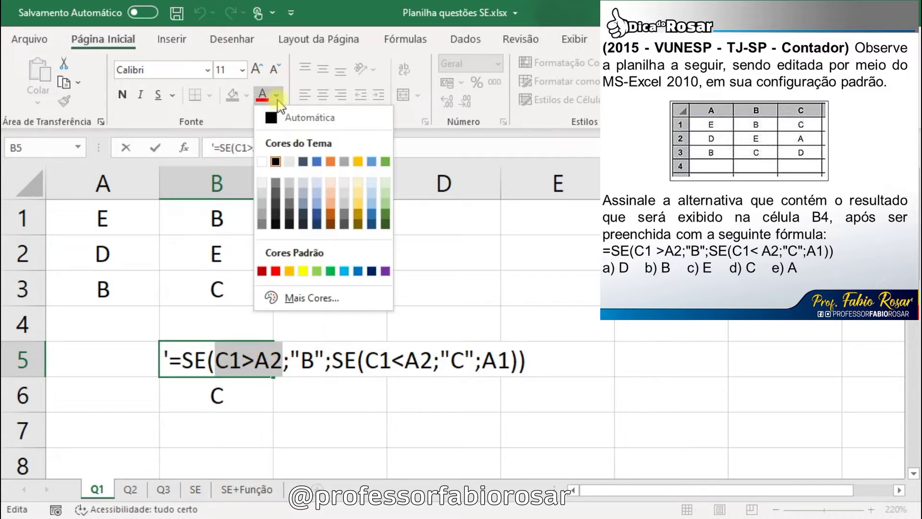
{"action": "left_click", "coordinate": [387, 162]}
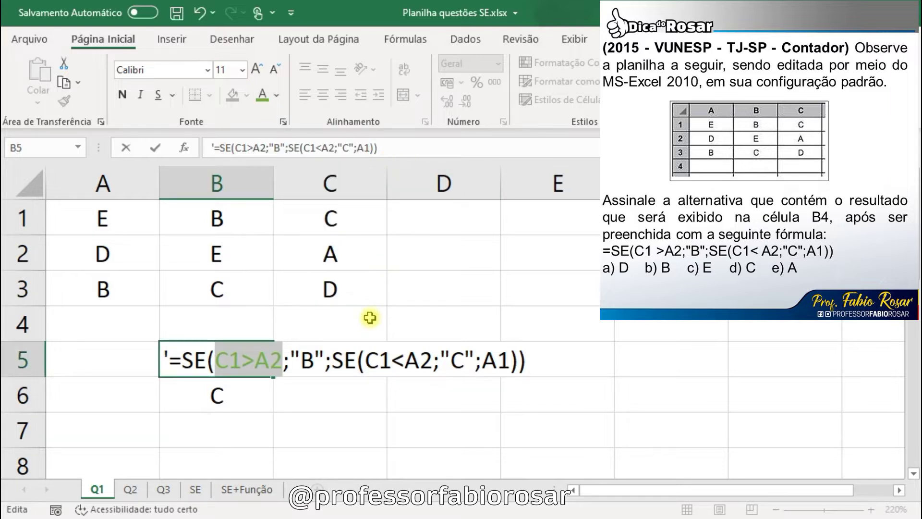
Examine the value-if-true "B" and the nested SE function used as value-if-false in the B5 formula text.
{"action": "left_click", "coordinate": [312, 360]}
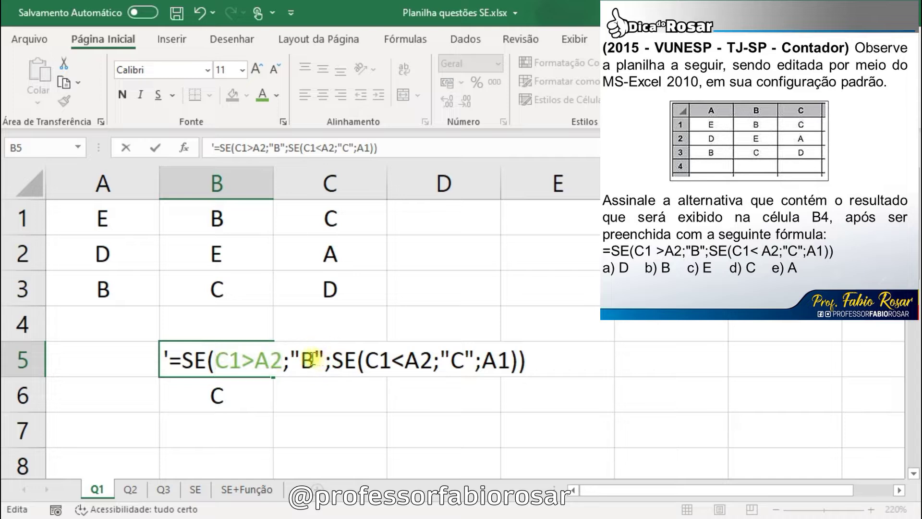
{"action": "left_click_drag", "start_coordinate": [313, 361], "coordinate": [302, 360]}
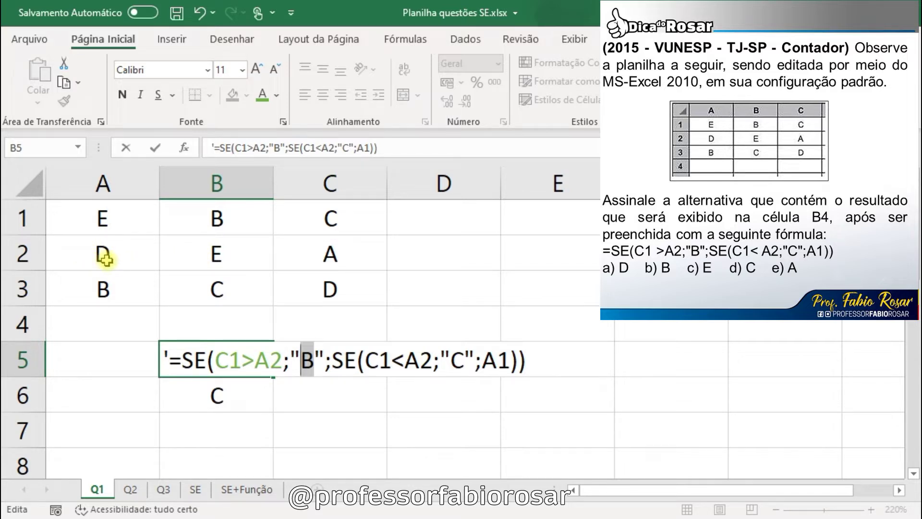
{"action": "left_click", "coordinate": [310, 361]}
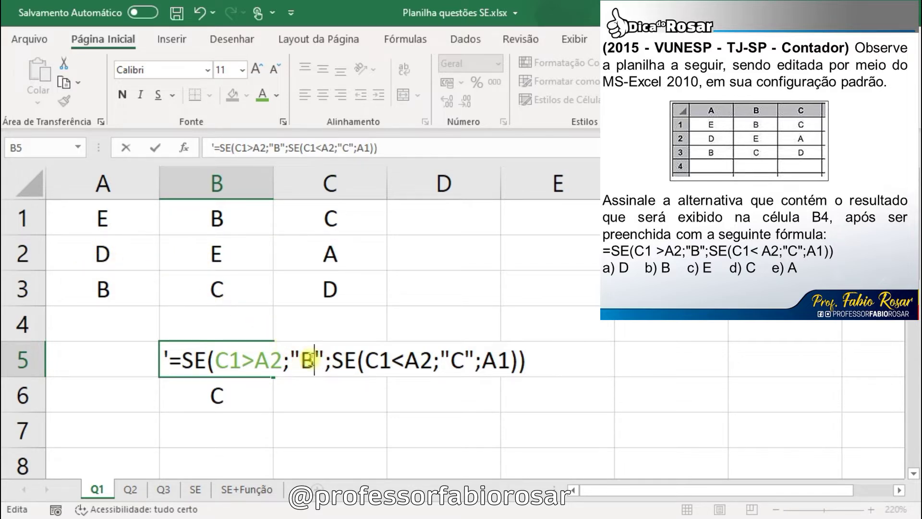
{"action": "left_click_drag", "start_coordinate": [310, 361], "coordinate": [300, 361]}
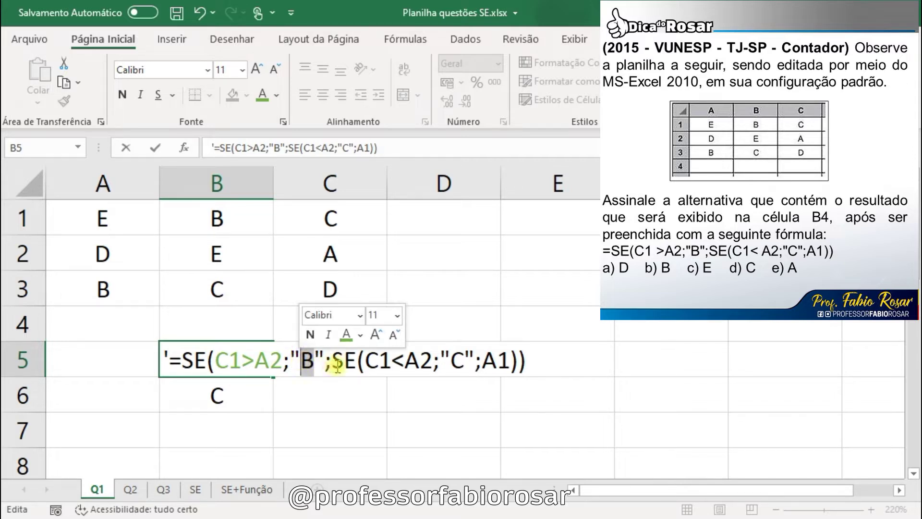
{"action": "left_click_drag", "start_coordinate": [332, 361], "coordinate": [508, 362]}
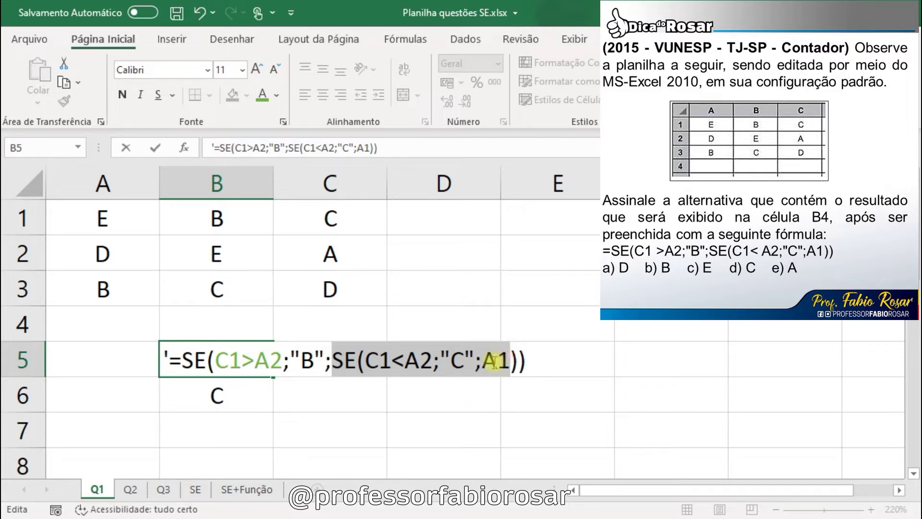
Colour the nested condition, C1<A2, blue within the formula text in B5.
{"action": "left_click", "coordinate": [418, 361]}
{"action": "left_click_drag", "start_coordinate": [372, 361], "coordinate": [434, 362]}
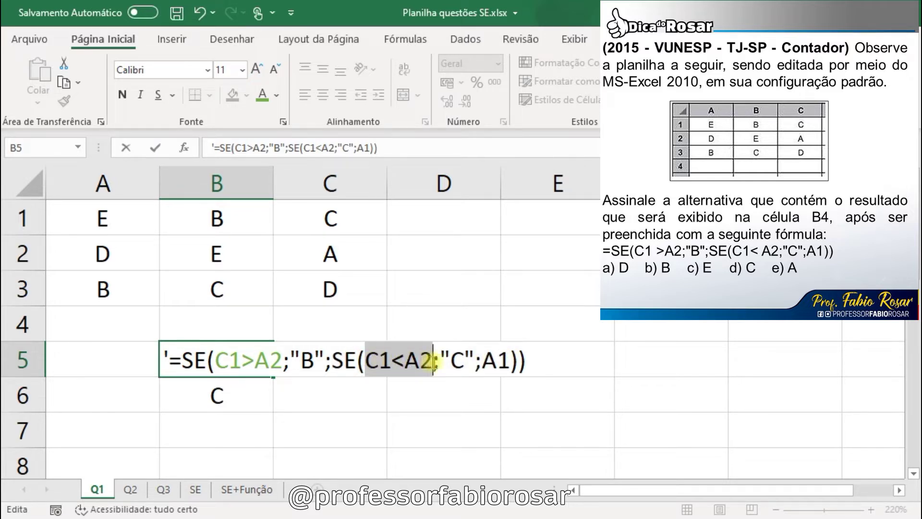
{"action": "left_click", "coordinate": [277, 95]}
{"action": "left_click", "coordinate": [372, 163]}
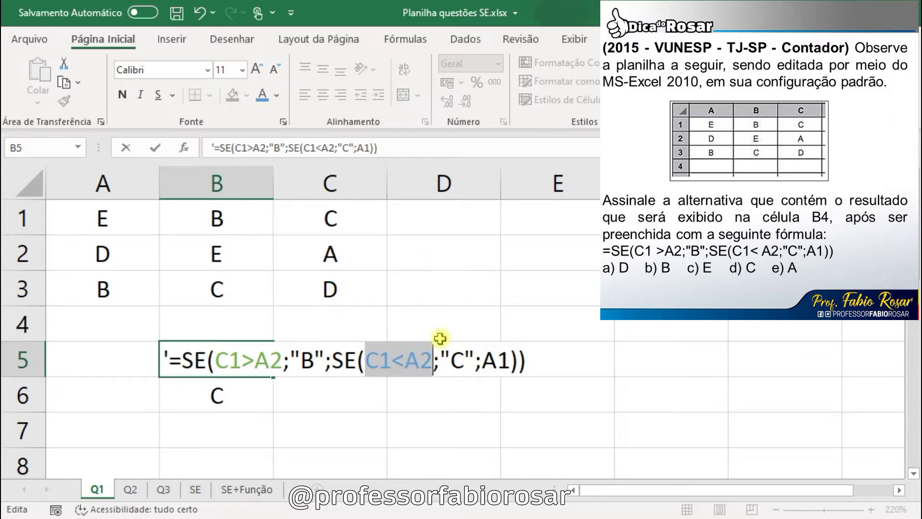
Examine the nested SE arguments in B5: the compared cells C1 and A2, and the results "C" and A1.
{"action": "double_click", "coordinate": [384, 363]}
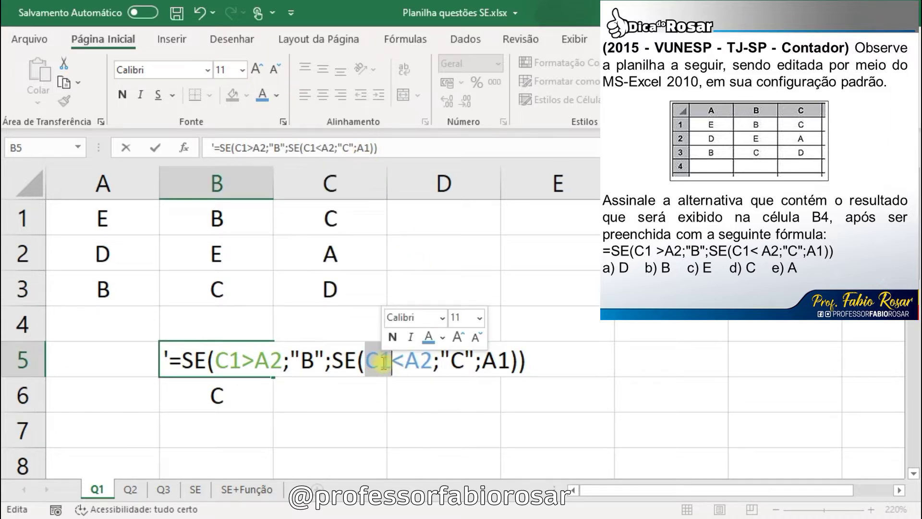
{"action": "double_click", "coordinate": [418, 361]}
{"action": "double_click", "coordinate": [459, 365]}
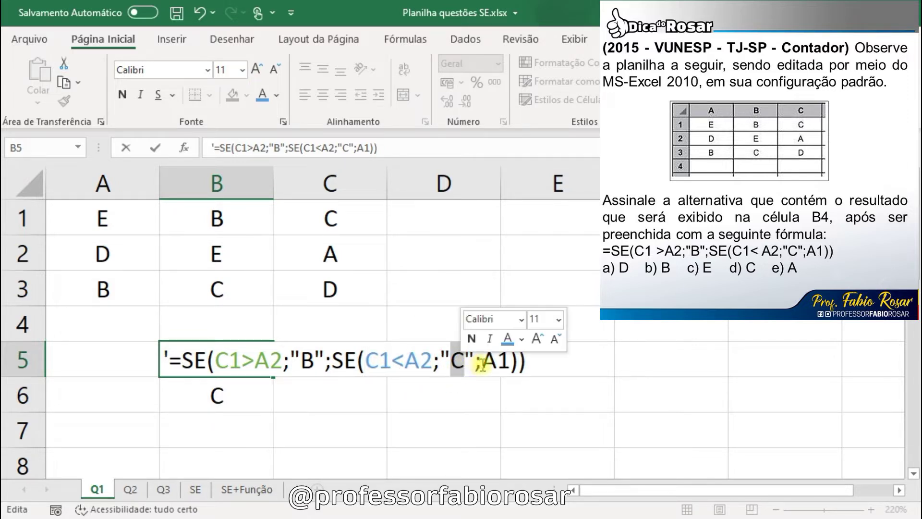
{"action": "left_click_drag", "start_coordinate": [483, 361], "coordinate": [498, 361]}
{"action": "left_click", "coordinate": [389, 368]}
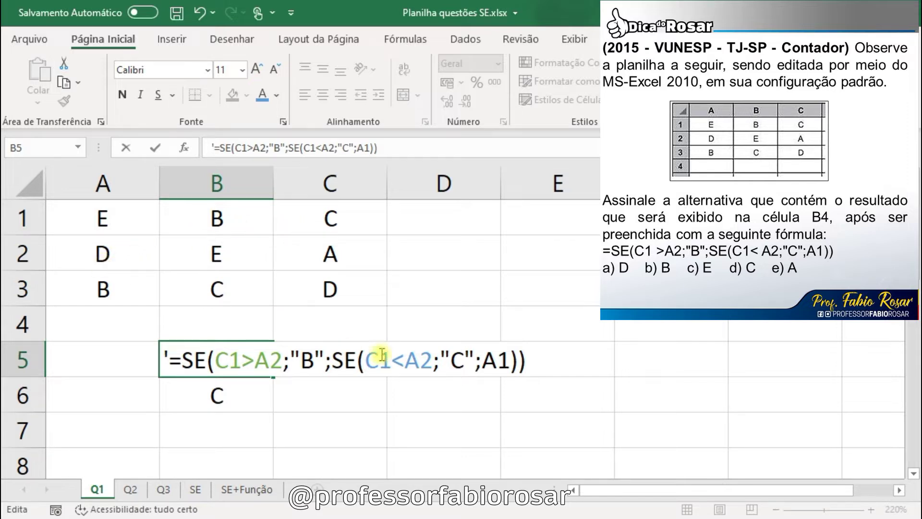
{"action": "double_click", "coordinate": [457, 361]}
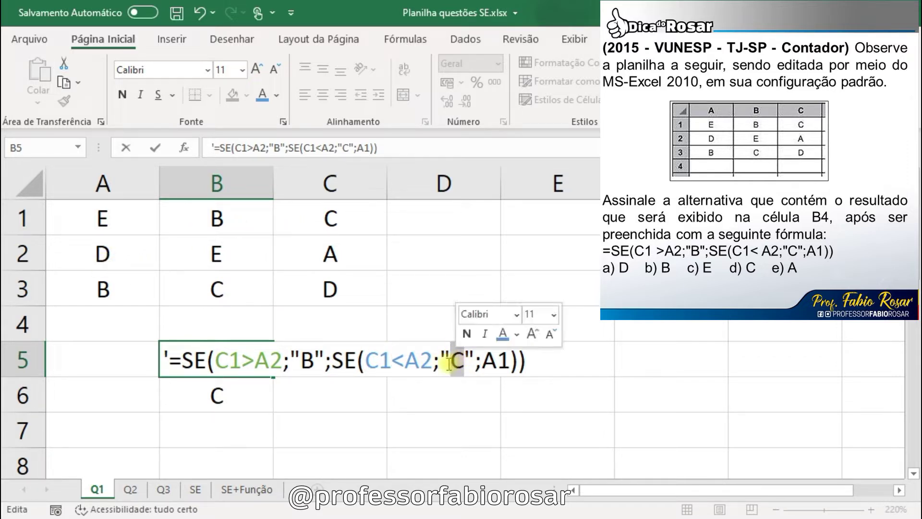
Leave the B5 text and review the live formula in B6 with its references to C1, A2 and A1.
{"action": "left_click", "coordinate": [233, 395]}
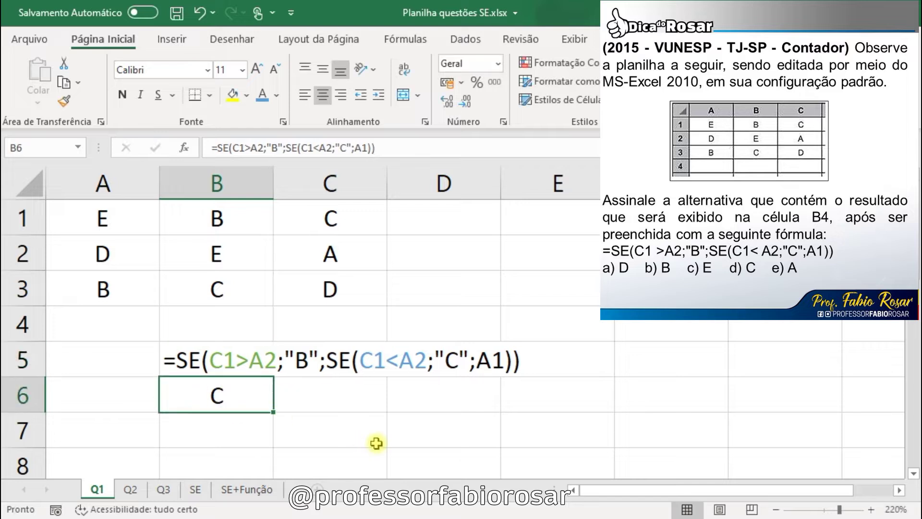
{"action": "key", "text": "F2"}
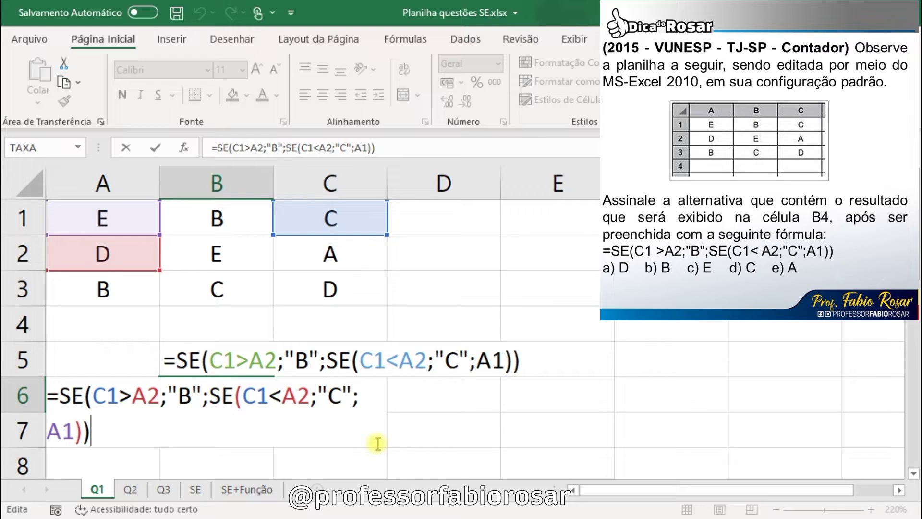
{"action": "key", "text": "Escape"}
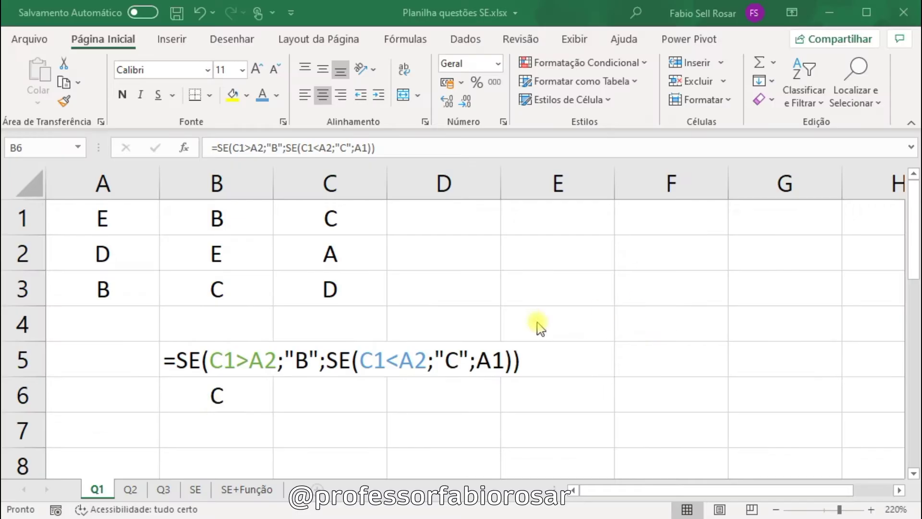
On the Q2 sheet, enter the headings Dia, Mês and Ano in cells A6, B6 and C6.
{"action": "left_click", "coordinate": [130, 489]}
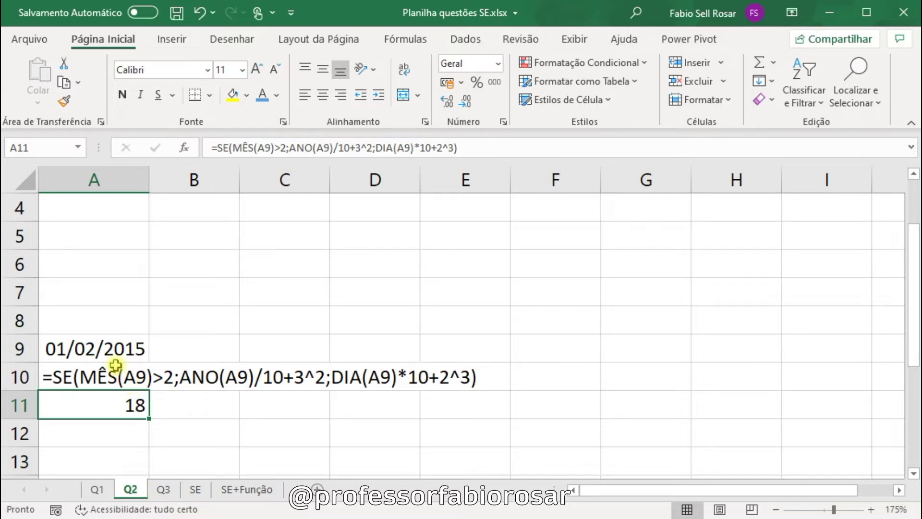
{"action": "left_click", "coordinate": [98, 352]}
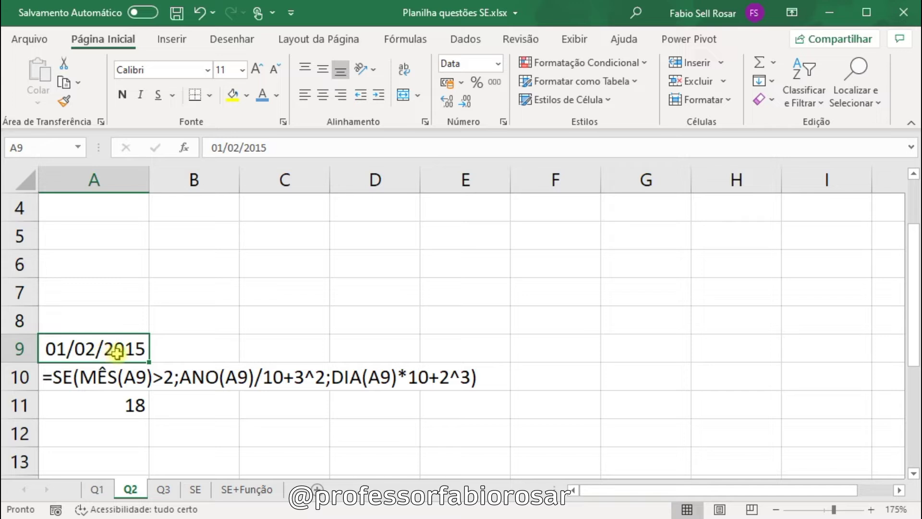
{"action": "scroll", "coordinate": [118, 353], "scroll_direction": "up", "scroll_amount": 2}
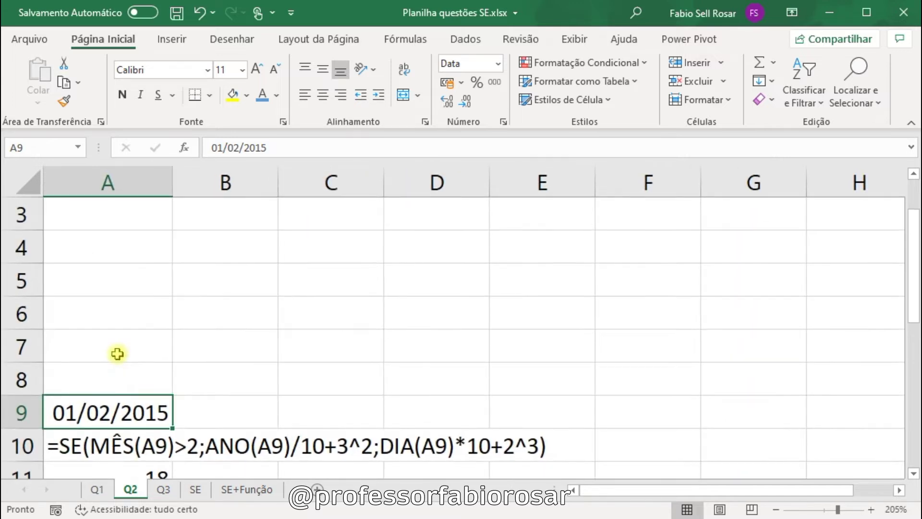
{"action": "scroll", "coordinate": [264, 427], "scroll_direction": "down", "scroll_amount": 2}
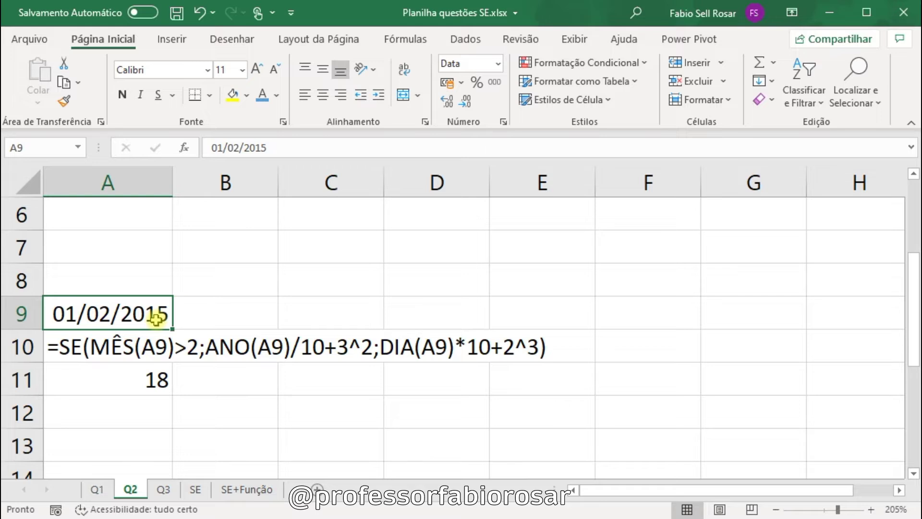
{"action": "left_click", "coordinate": [147, 209]}
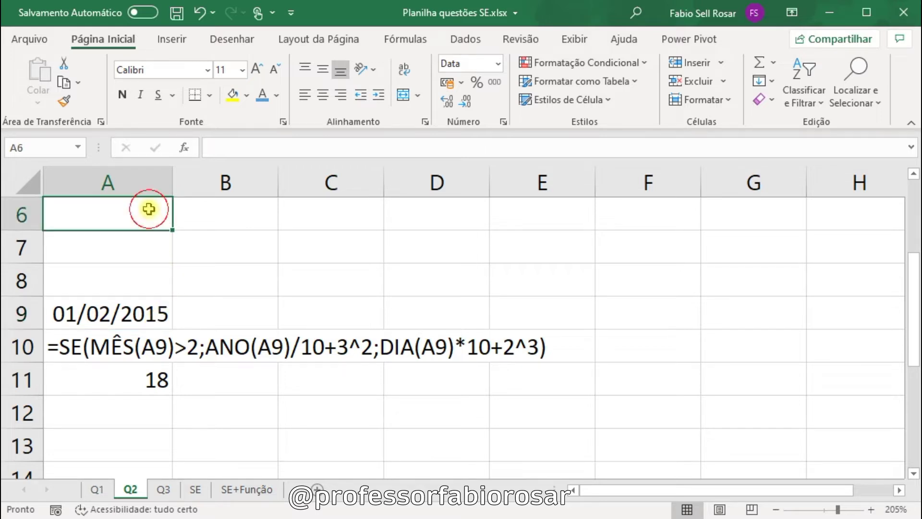
{"action": "type", "text": "Dia"}
{"action": "left_click", "coordinate": [231, 218]}
{"action": "type", "text": "Mês"}
{"action": "key", "text": "Tab"}
{"action": "type", "text": "Ano"}
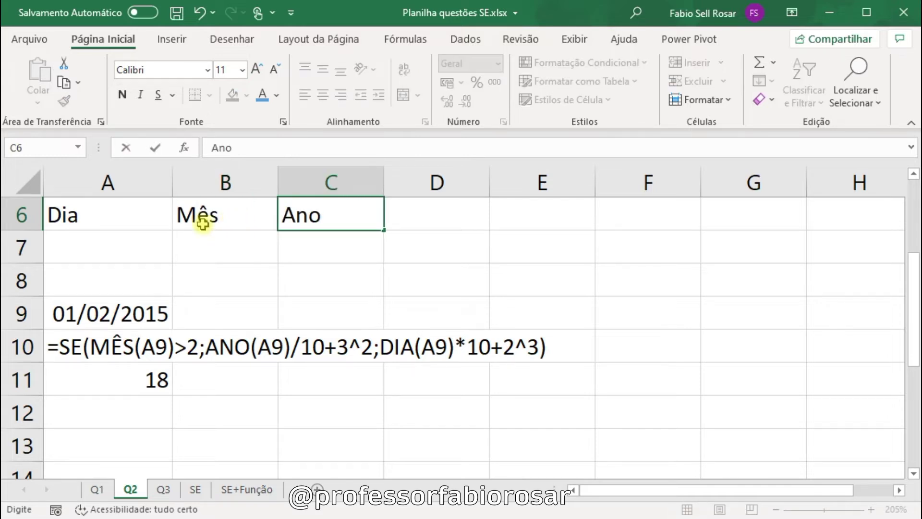
Enter the formula =dia(A9) in A7 to extract the day from the date.
{"action": "left_click", "coordinate": [103, 237]}
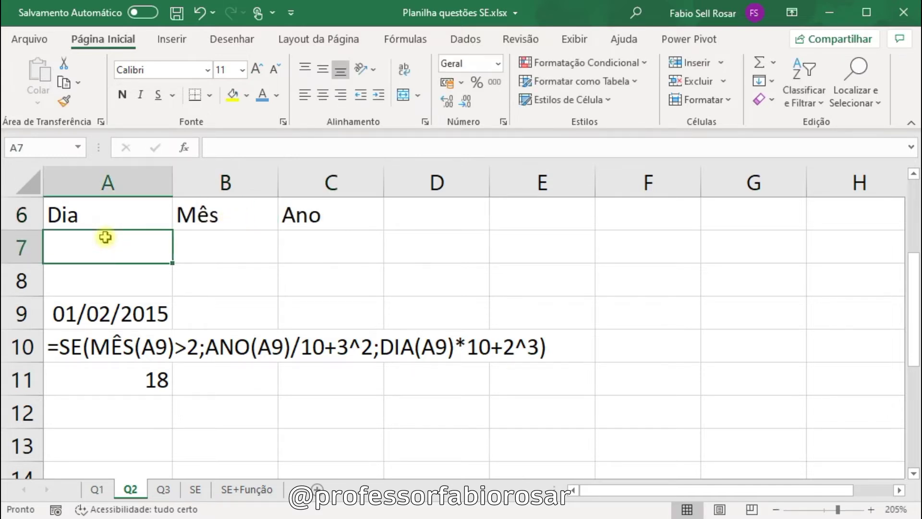
{"action": "type", "text": "=dia ("}
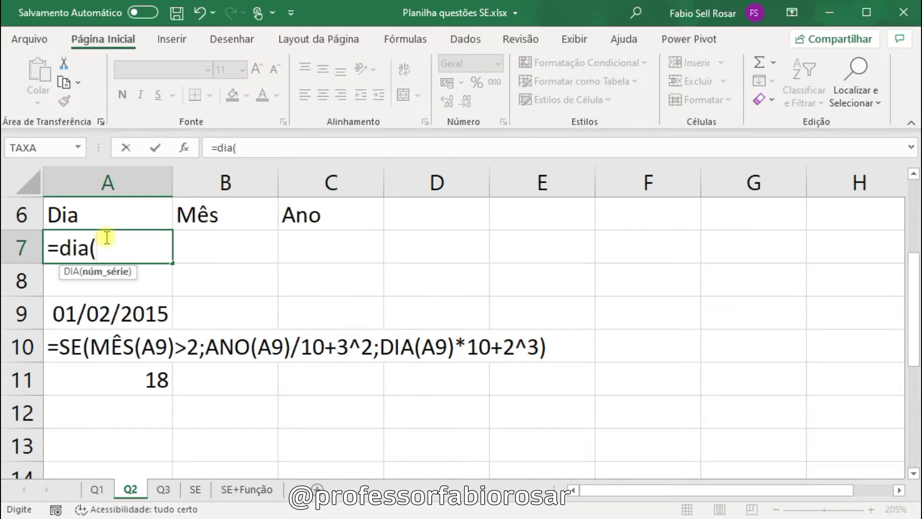
{"action": "left_click", "coordinate": [79, 314]}
{"action": "type", "text": ")"}
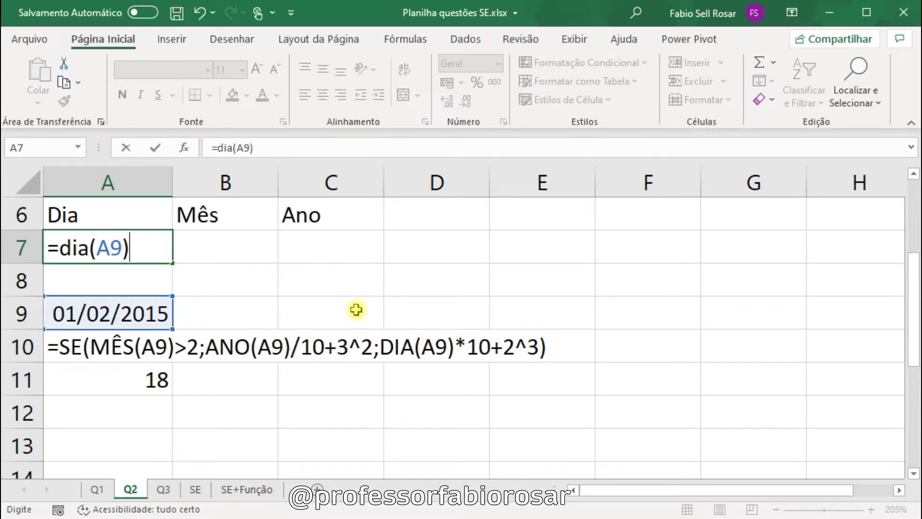
{"action": "key", "text": "Tab"}
Enter a formula in B7 using the MÊS function on A9 to extract the month.
{"action": "type", "text": "=mês("}
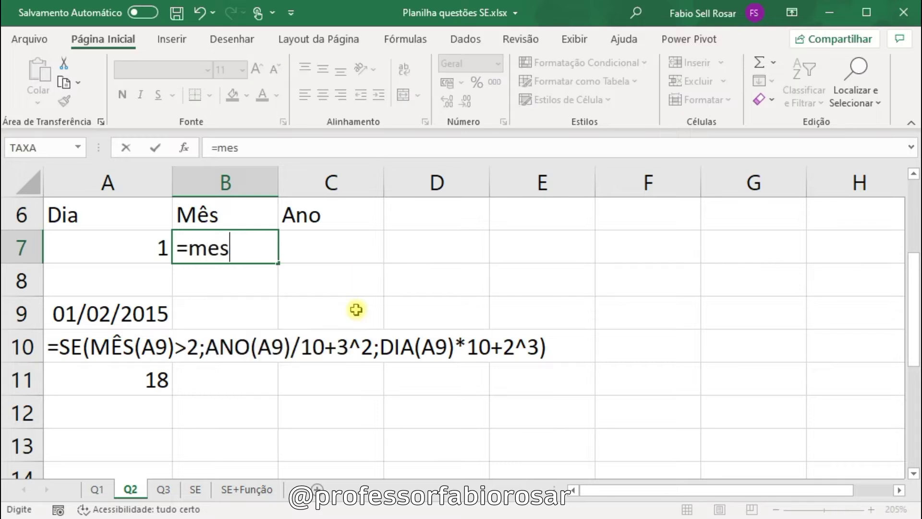
{"action": "left_click", "coordinate": [157, 319]}
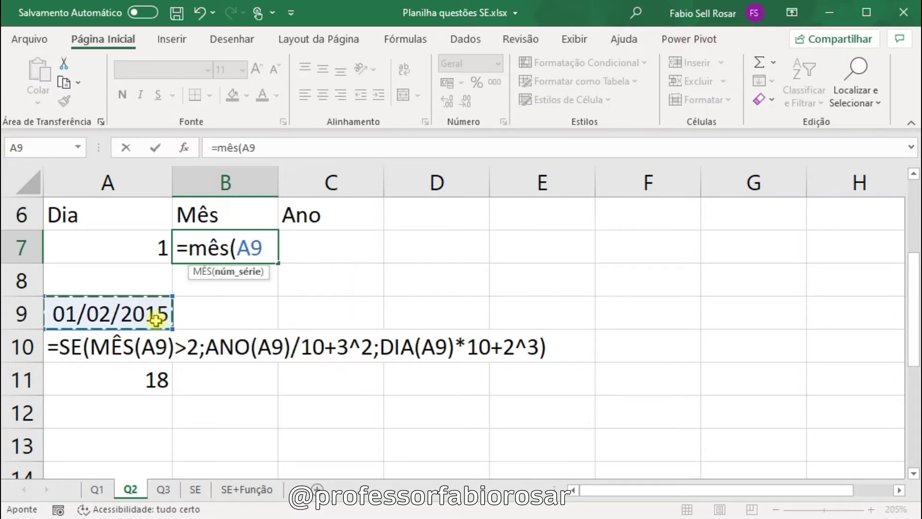
{"action": "key", "text": "ctrl+Return"}
{"action": "key", "text": "Tab"}
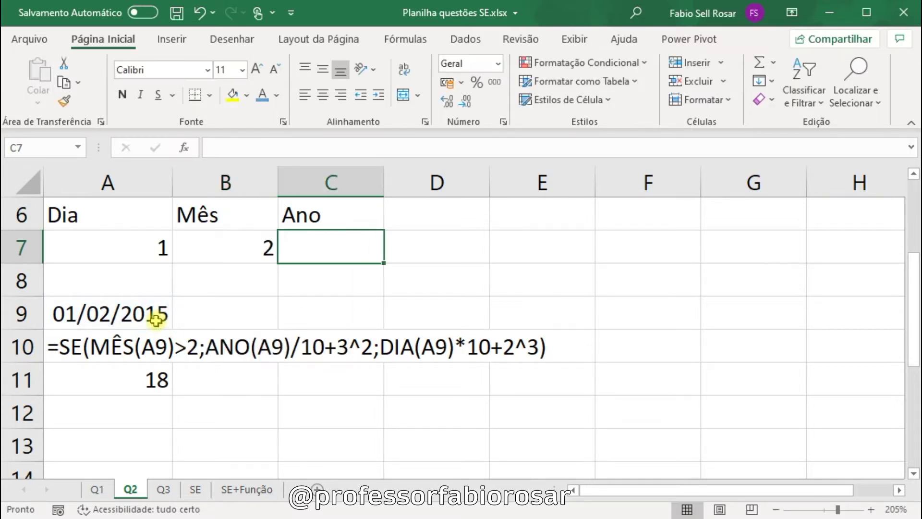
Enter the formula =ano(A9) in C7 to extract the year, and review the three date formulas in row 7.
{"action": "type", "text": "=ano("}
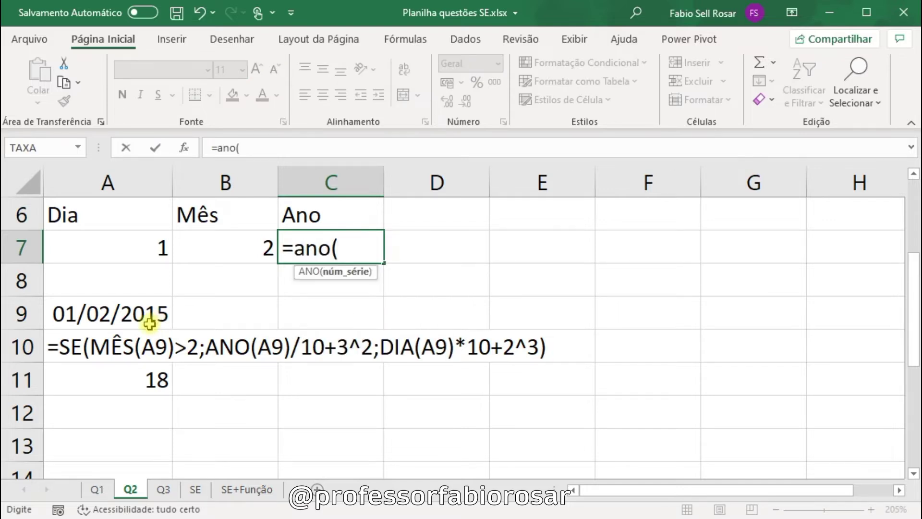
{"action": "left_click", "coordinate": [149, 324]}
{"action": "type", "text": ")"}
{"action": "key", "text": "Tab"}
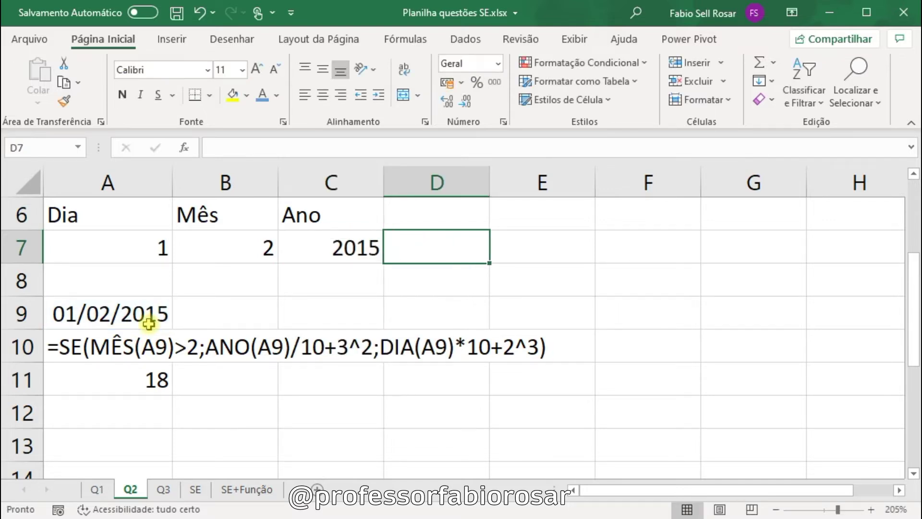
{"action": "left_click", "coordinate": [142, 246]}
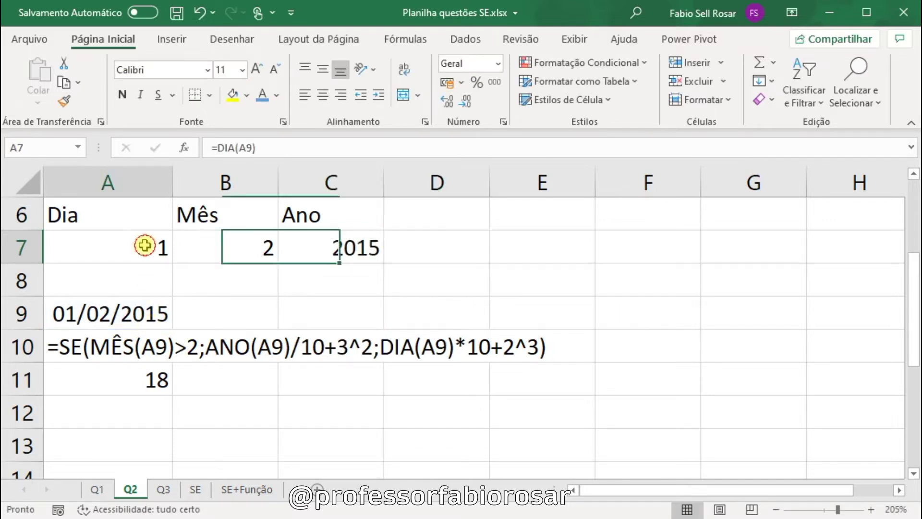
{"action": "left_click", "coordinate": [228, 247]}
{"action": "left_click", "coordinate": [320, 255]}
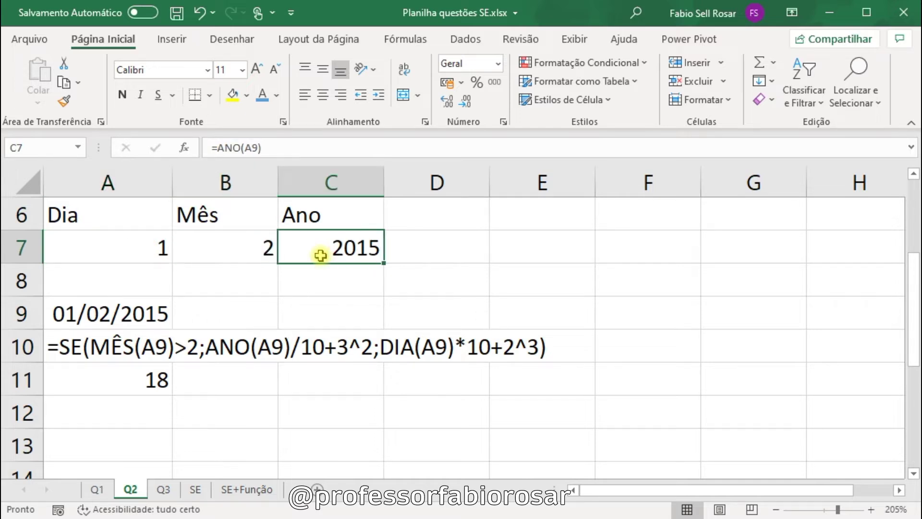
Colour the condition MÊS(A9)>2 green within the formula text in A10.
{"action": "left_click", "coordinate": [113, 352]}
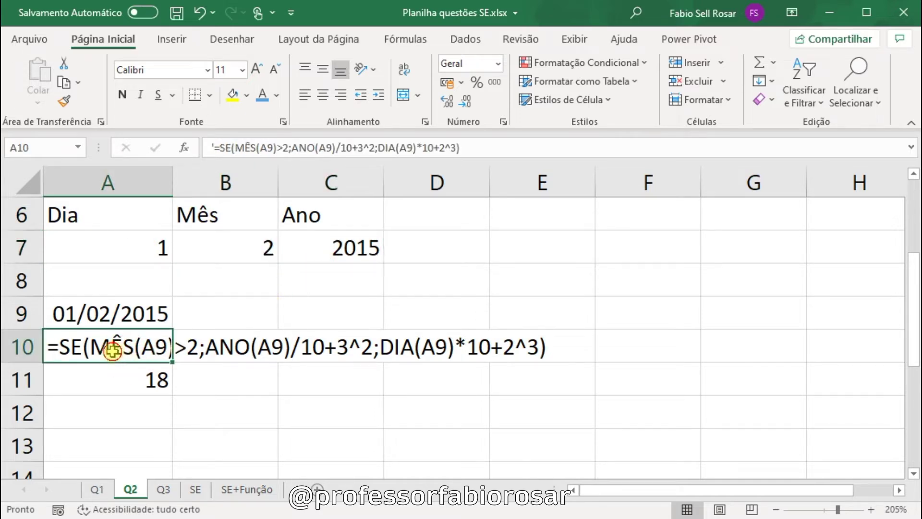
{"action": "double_click", "coordinate": [113, 351]}
{"action": "left_click_drag", "start_coordinate": [97, 350], "coordinate": [205, 349]}
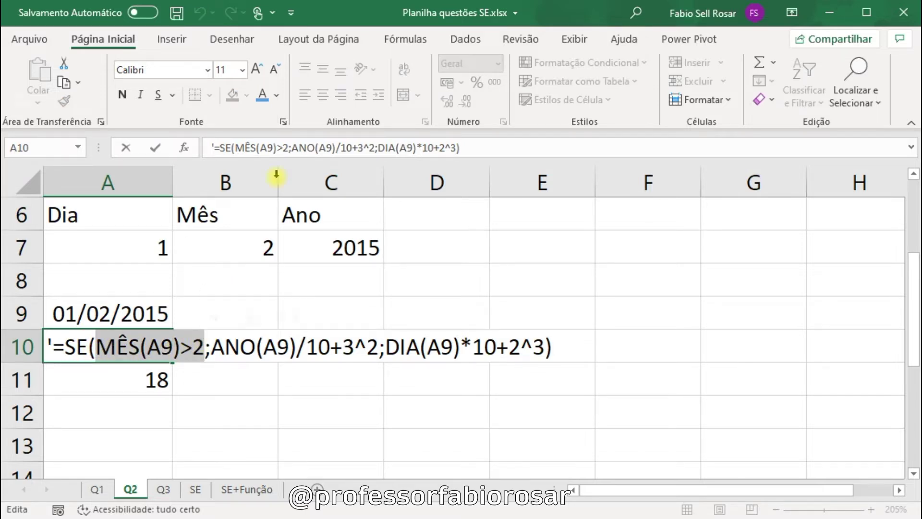
{"action": "left_click", "coordinate": [277, 97]}
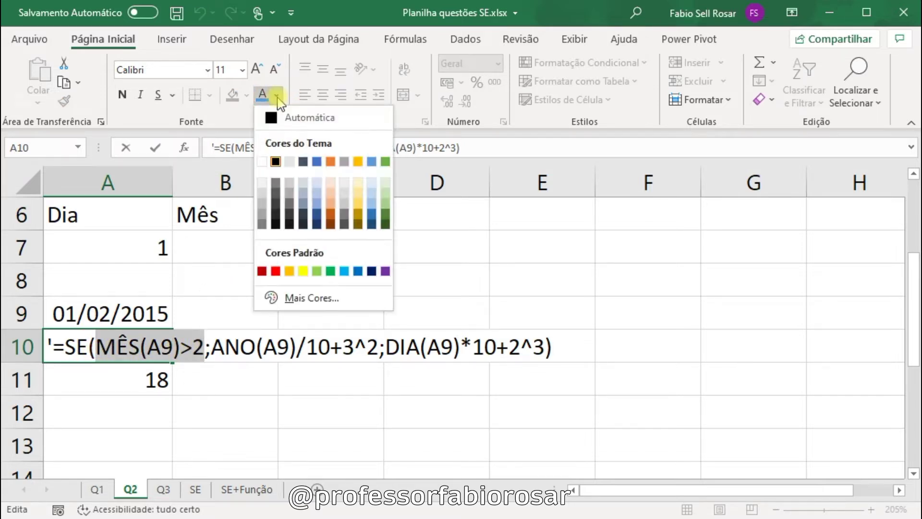
{"action": "left_click", "coordinate": [384, 161]}
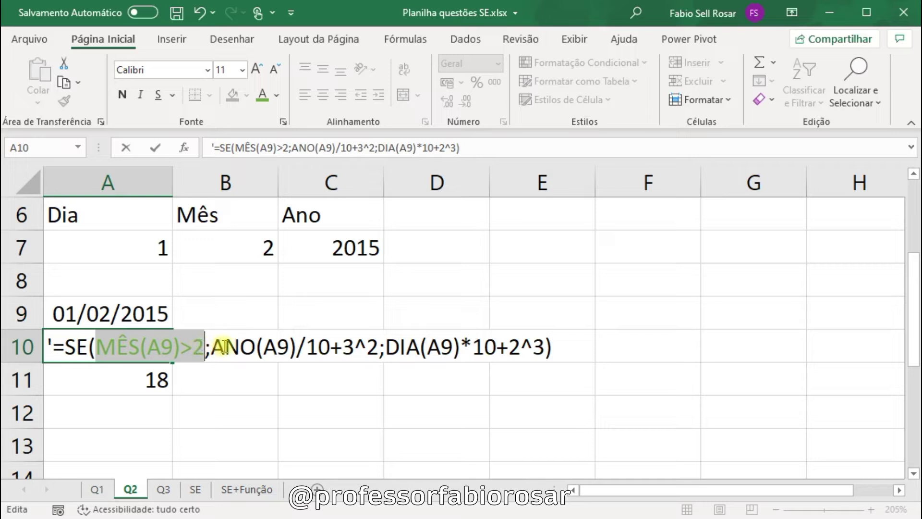
Examine the true and false arguments of the SE formula text in A10 against the date in A9 and the month in B7.
{"action": "left_click_drag", "start_coordinate": [211, 346], "coordinate": [547, 346]}
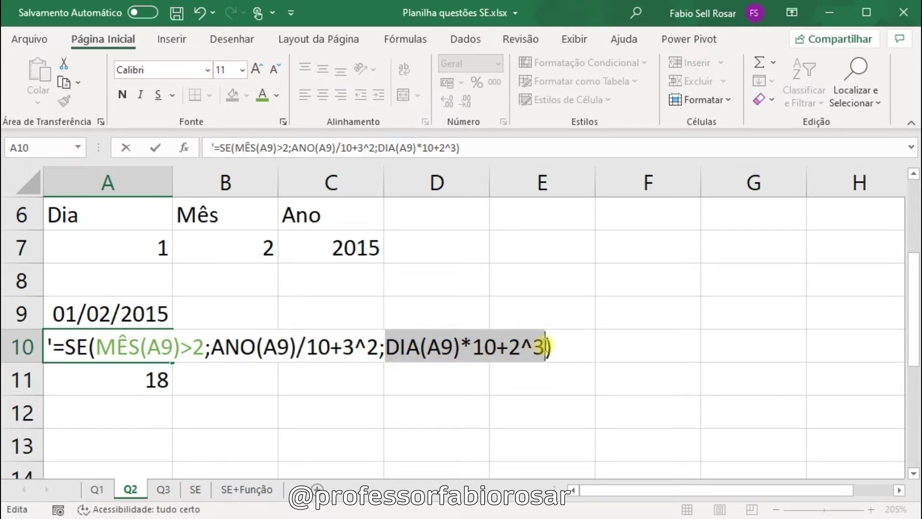
{"action": "left_click_drag", "start_coordinate": [546, 346], "coordinate": [548, 346]}
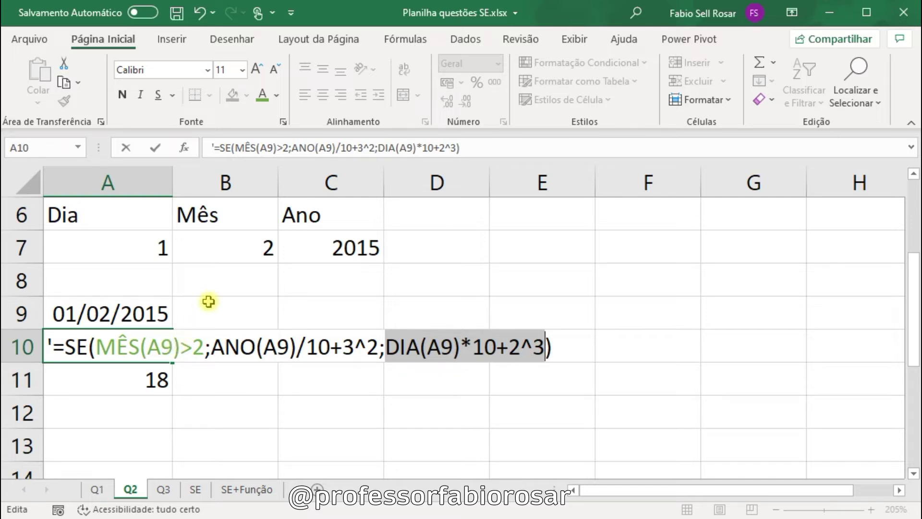
{"action": "left_click", "coordinate": [160, 314]}
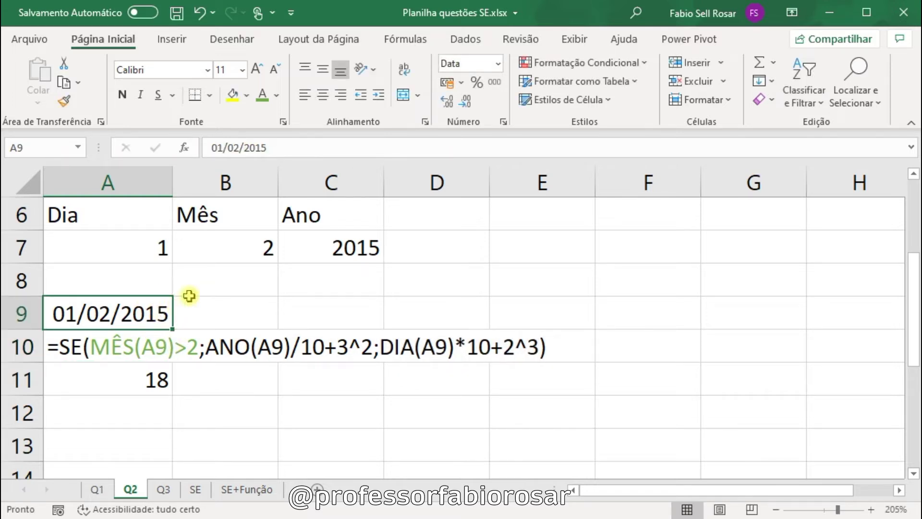
{"action": "left_click", "coordinate": [240, 249]}
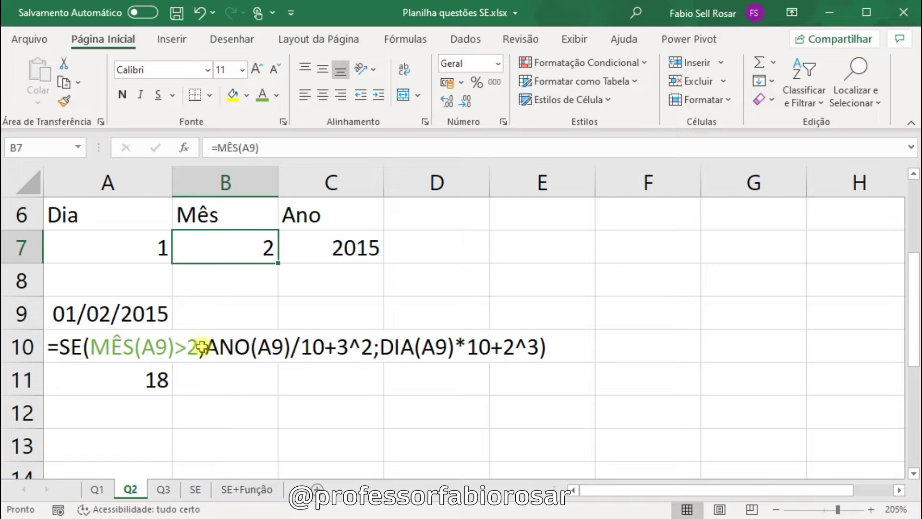
{"action": "left_click", "coordinate": [241, 349]}
{"action": "double_click", "coordinate": [212, 348]}
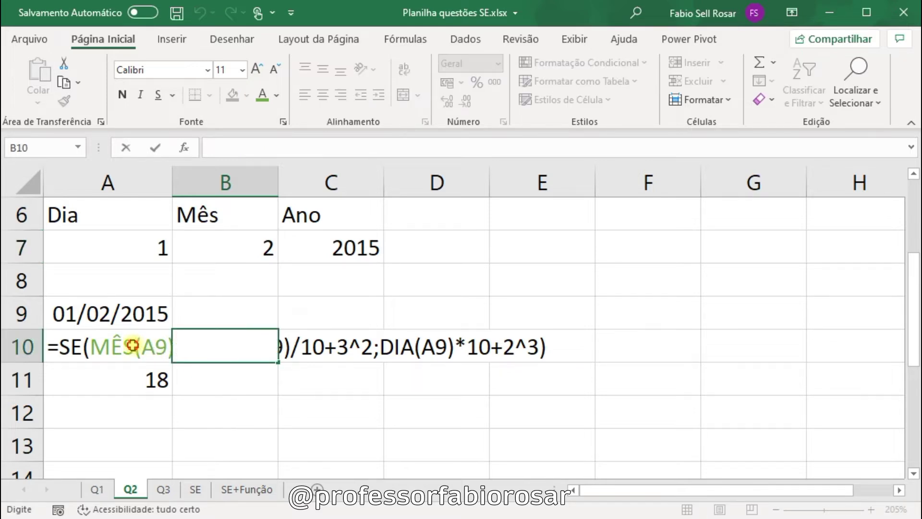
{"action": "left_click", "coordinate": [136, 347]}
{"action": "double_click", "coordinate": [219, 347]}
{"action": "left_click_drag", "start_coordinate": [219, 347], "coordinate": [541, 351]}
{"action": "left_click", "coordinate": [390, 350]}
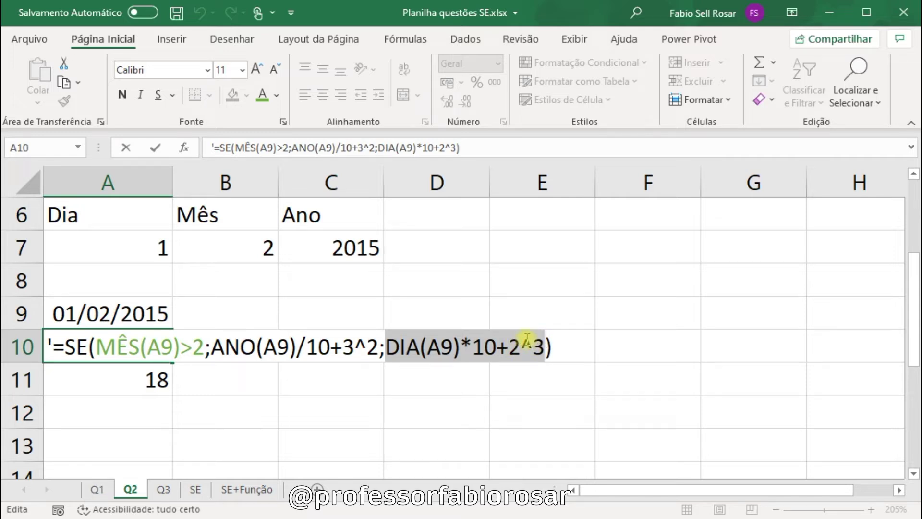
{"action": "key", "text": "Escape"}
Write the false-branch calculation 1*10+2^3 as plain text in D11.
{"action": "left_click", "coordinate": [434, 373]}
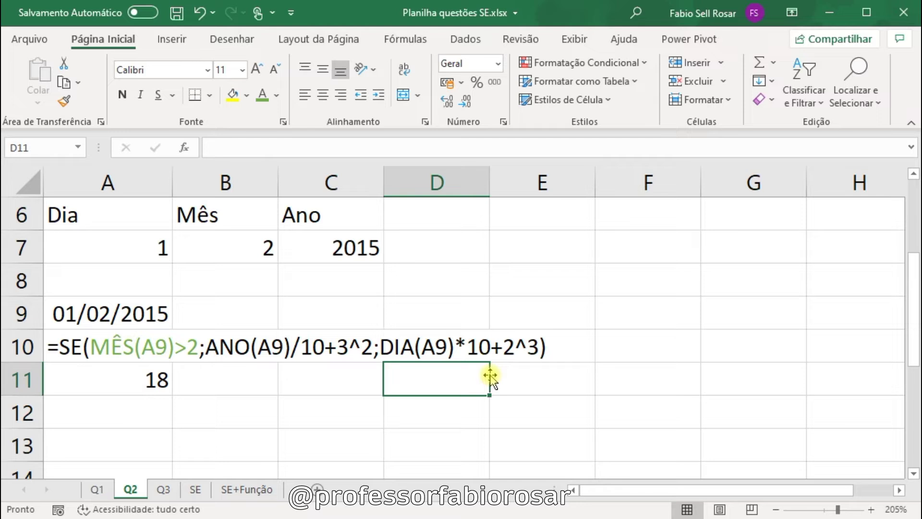
{"action": "type", "text": "1*10+2"}
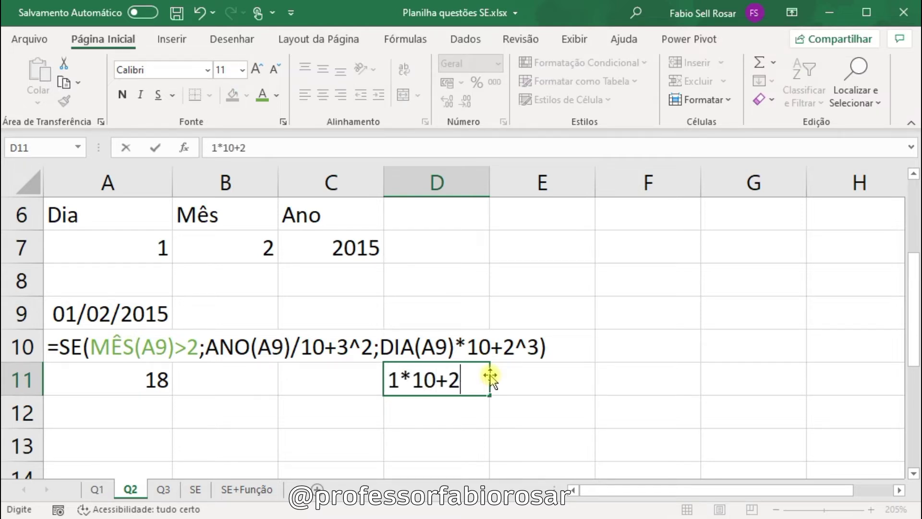
{"action": "type", "text": "^3"}
{"action": "key", "text": "Return"}
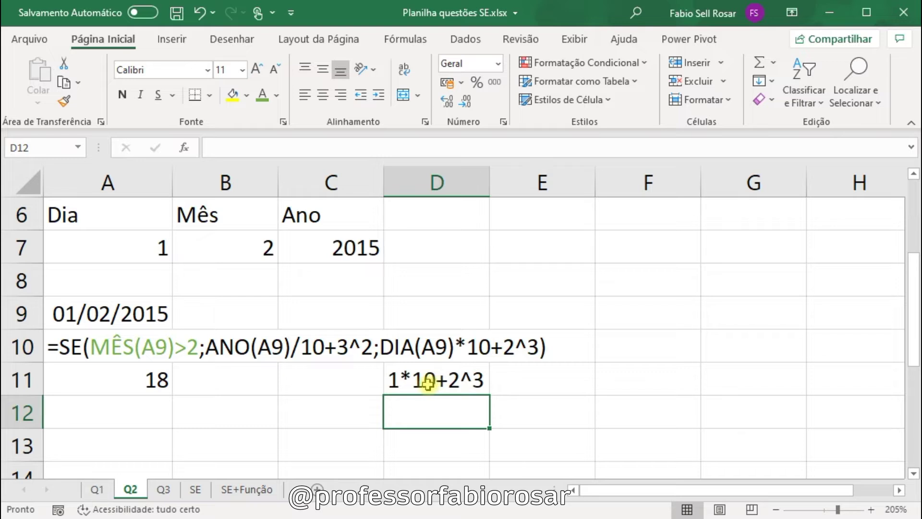
Review the live SE formula in A11 and clear the calculation text from D11.
{"action": "left_click", "coordinate": [170, 381]}
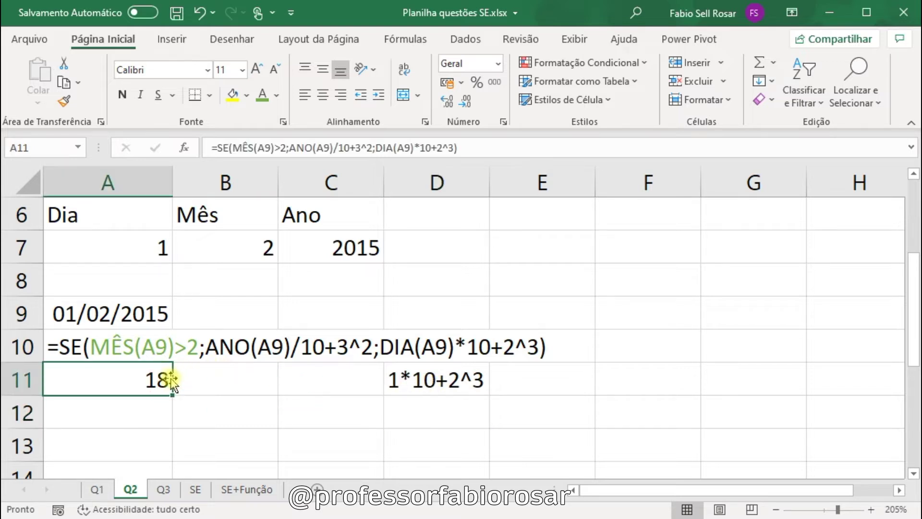
{"action": "key", "text": "F2"}
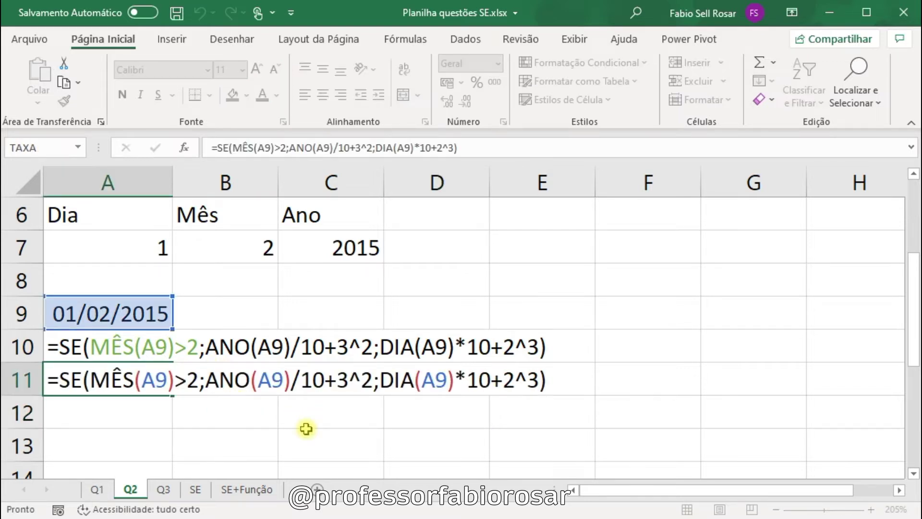
{"action": "key", "text": "Escape"}
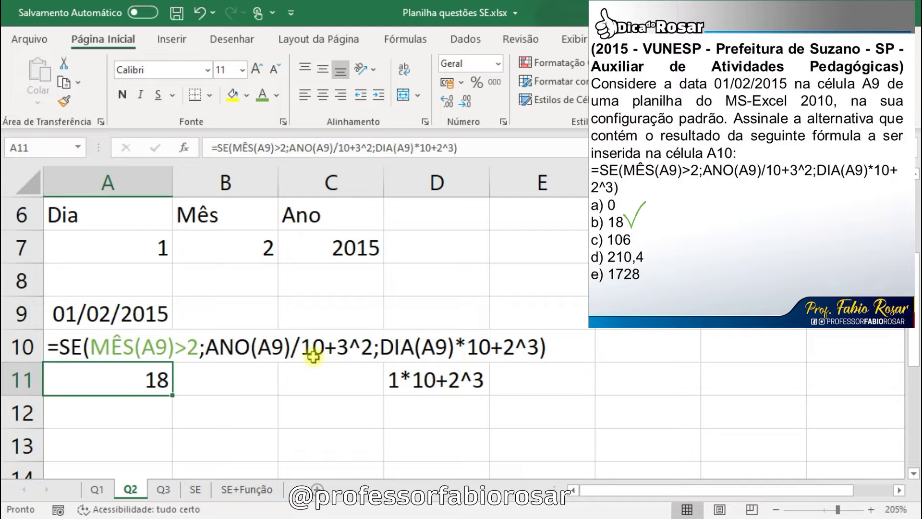
{"action": "left_click", "coordinate": [312, 351]}
{"action": "left_click", "coordinate": [427, 384]}
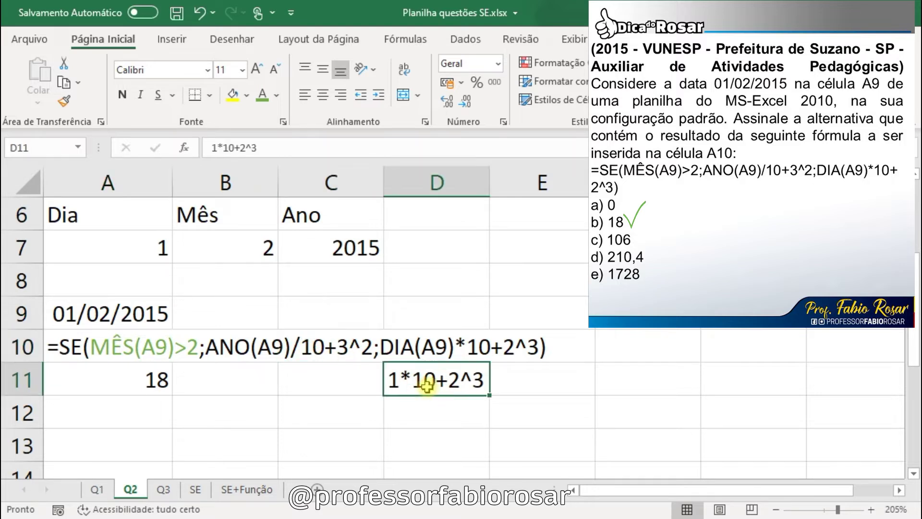
{"action": "key", "text": "Delete"}
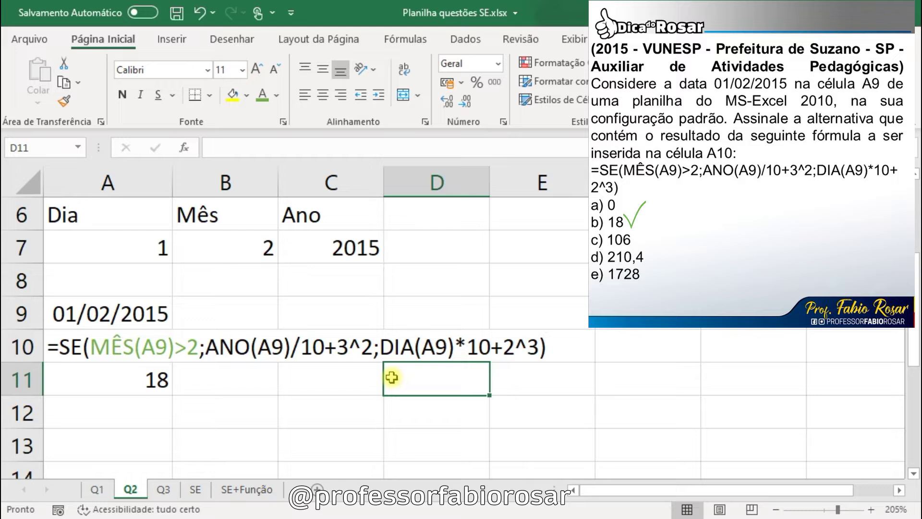
Label B12 with V and copy the true argument ANO(A9)/10+3^2 from the A10 text into C12.
{"action": "double_click", "coordinate": [120, 348]}
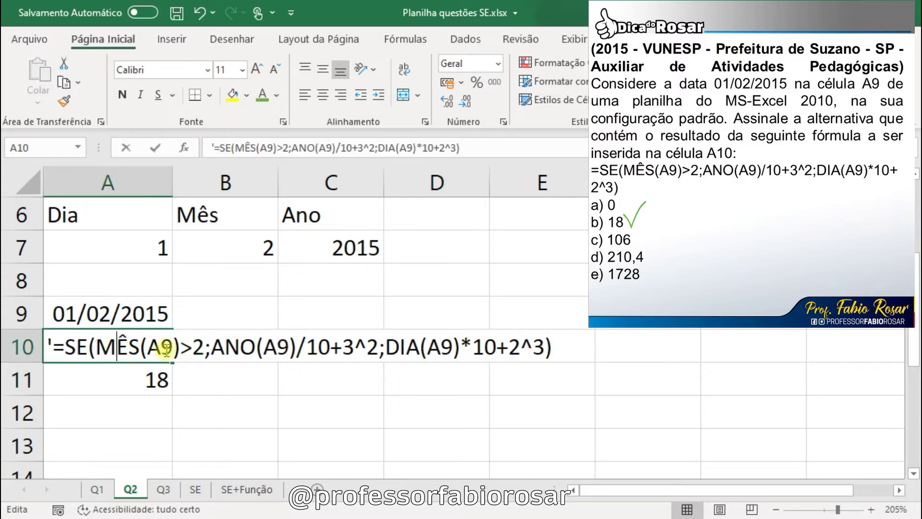
{"action": "left_click_drag", "start_coordinate": [212, 347], "coordinate": [379, 342]}
{"action": "key", "text": "ctrl+c"}
{"action": "left_click", "coordinate": [245, 416]}
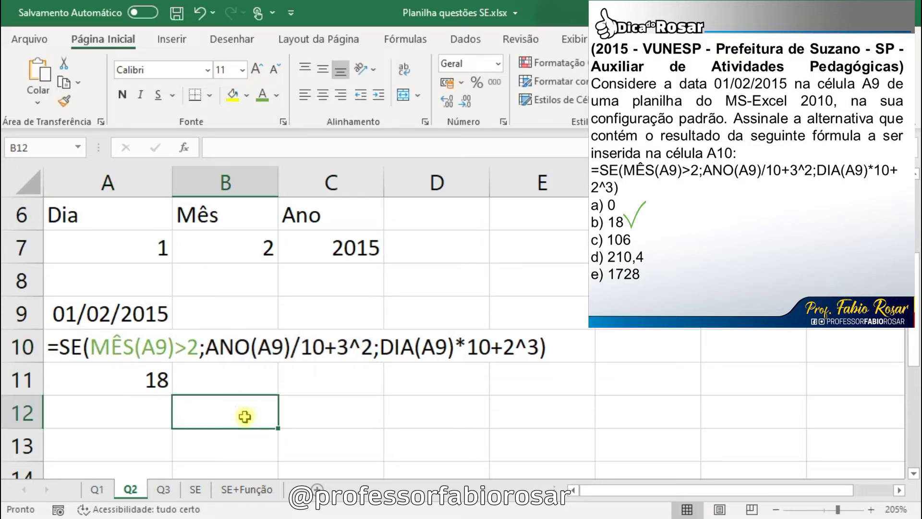
{"action": "type", "text": "V"}
{"action": "left_click", "coordinate": [318, 399]}
{"action": "left_click", "coordinate": [331, 401]}
{"action": "key", "text": "ctrl+v"}
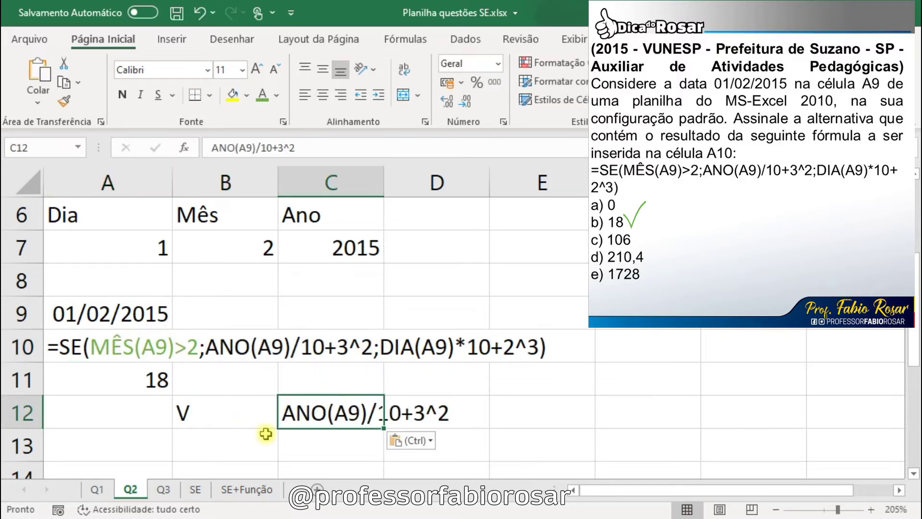
Label B13 with F and copy the false argument DIA(A9)*10+2^3 from the A10 text into C13.
{"action": "left_click", "coordinate": [243, 439]}
{"action": "double_click", "coordinate": [128, 347]}
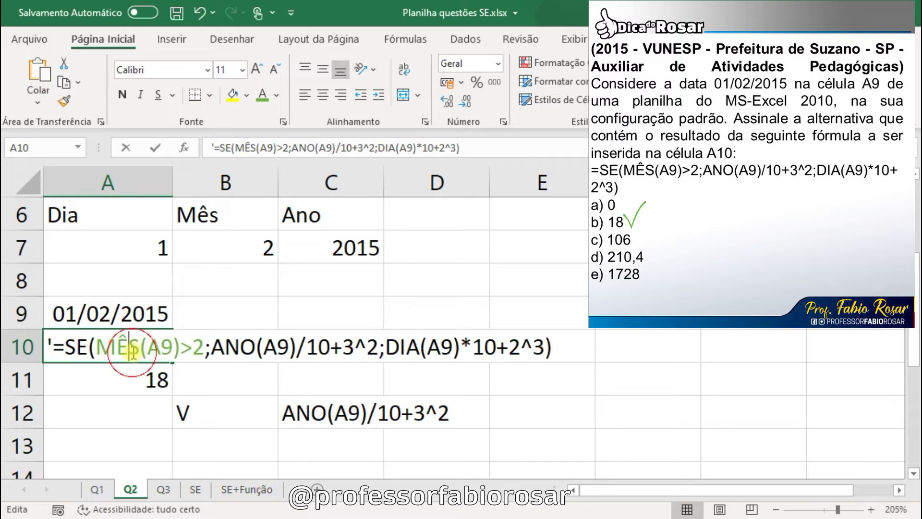
{"action": "left_click_drag", "start_coordinate": [386, 347], "coordinate": [544, 356]}
{"action": "key", "text": "ctrl+c"}
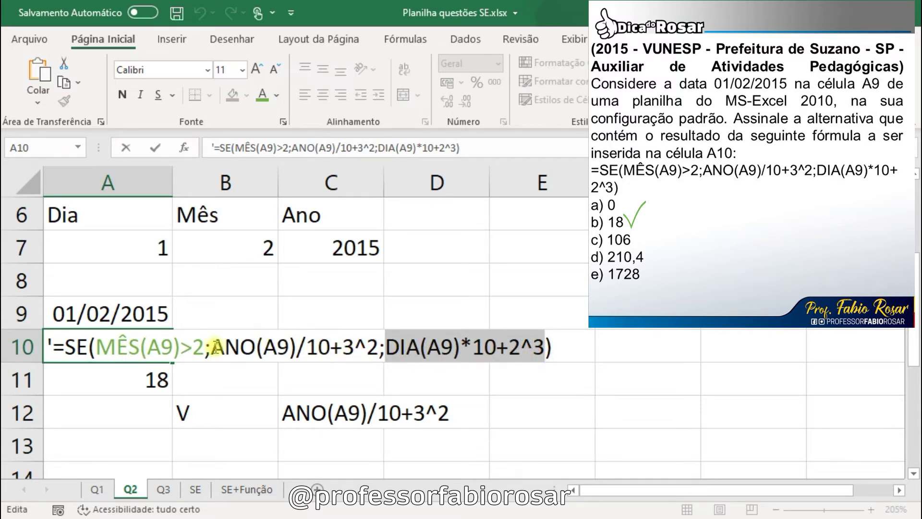
{"action": "left_click", "coordinate": [211, 438]}
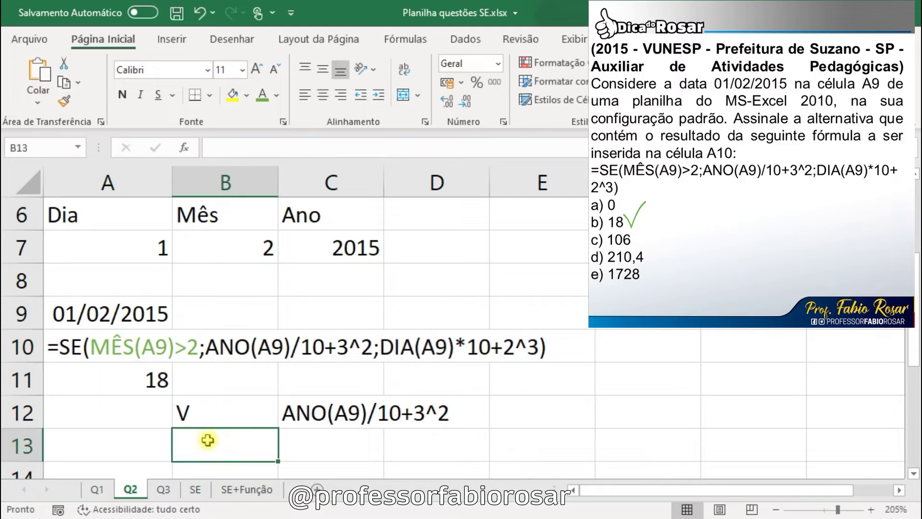
{"action": "type", "text": "F"}
{"action": "key", "text": "Tab"}
{"action": "key", "text": "ctrl+v"}
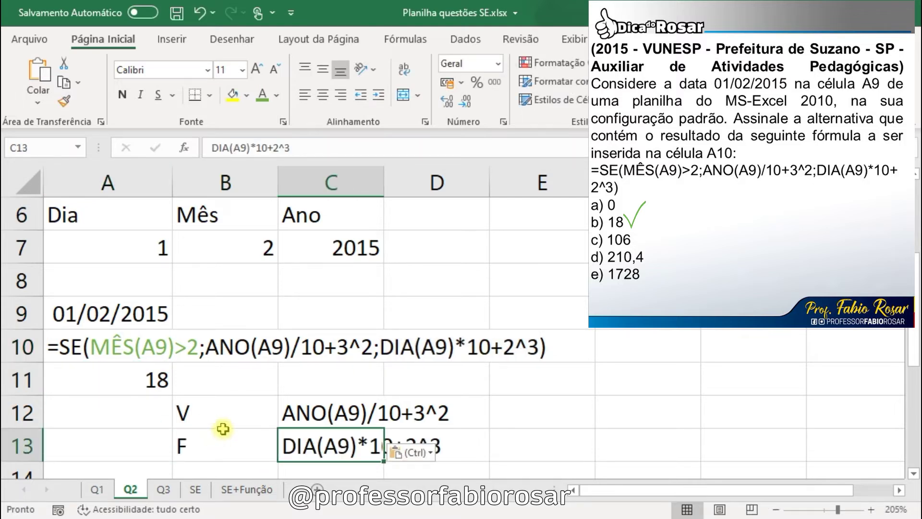
Turn the text in C12 into the live formula =ANO(A9)/10+3^2.
{"action": "left_click", "coordinate": [285, 408]}
{"action": "double_click", "coordinate": [285, 409]}
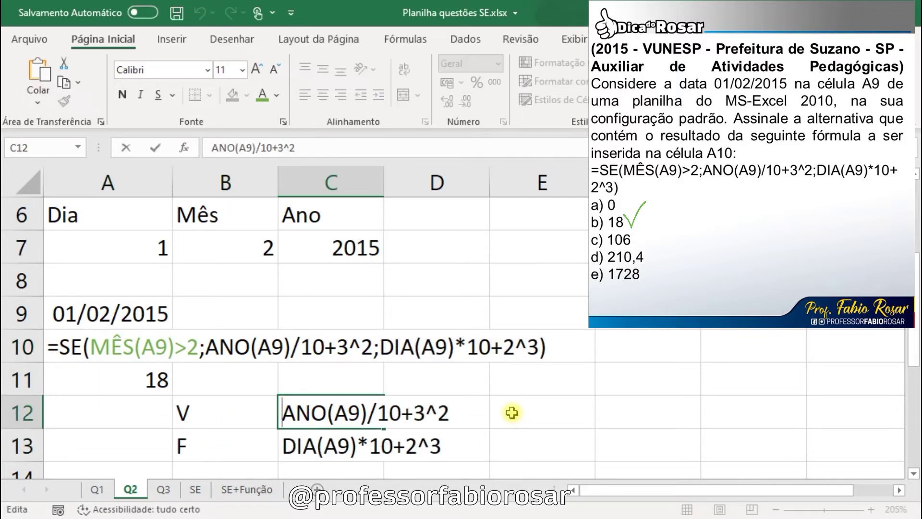
{"action": "type", "text": "="}
{"action": "key", "text": "Tab"}
Turn the text in C13 into the live formula =DIA(A9)*10+2^3.
{"action": "key", "text": "Down"}
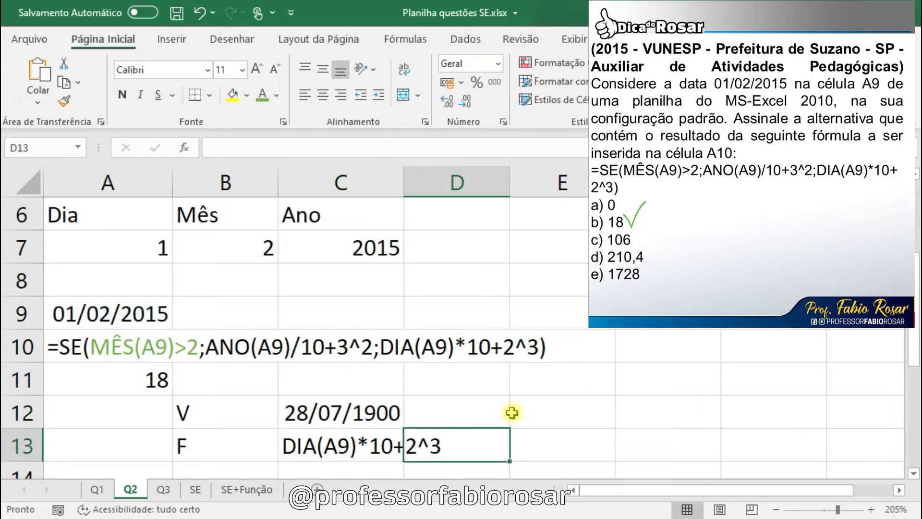
{"action": "key", "text": "Left"}
{"action": "type", "text": "="}
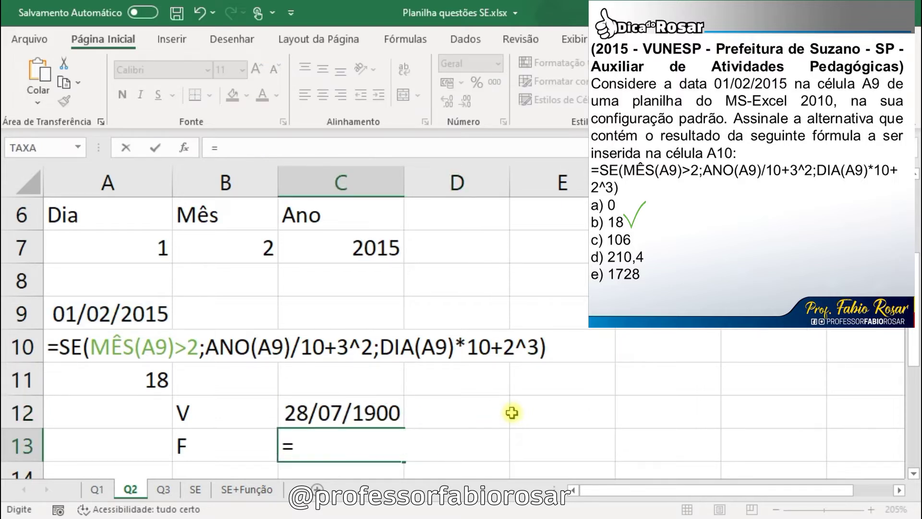
{"action": "key", "text": "Escape"}
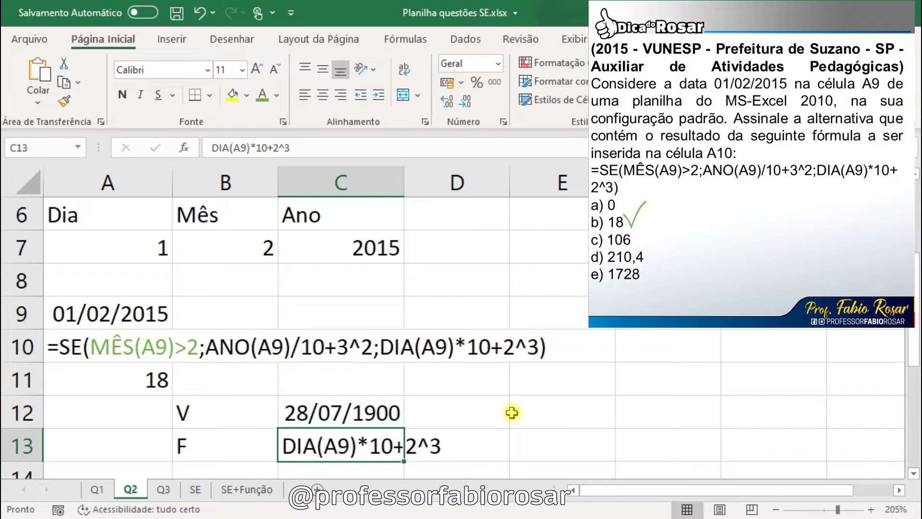
{"action": "key", "text": "F2"}
{"action": "key", "text": "Left"}
{"action": "key", "text": "Left"}
{"action": "key", "text": "Left"}
{"action": "key", "text": "Left"}
{"action": "key", "text": "Left"}
{"action": "key", "text": "Left"}
{"action": "key", "text": "Left"}
{"action": "key", "text": "Left"}
{"action": "key", "text": "Left"}
{"action": "key", "text": "Left"}
{"action": "key", "text": "Left"}
{"action": "key", "text": "Left"}
{"action": "key", "text": "Left"}
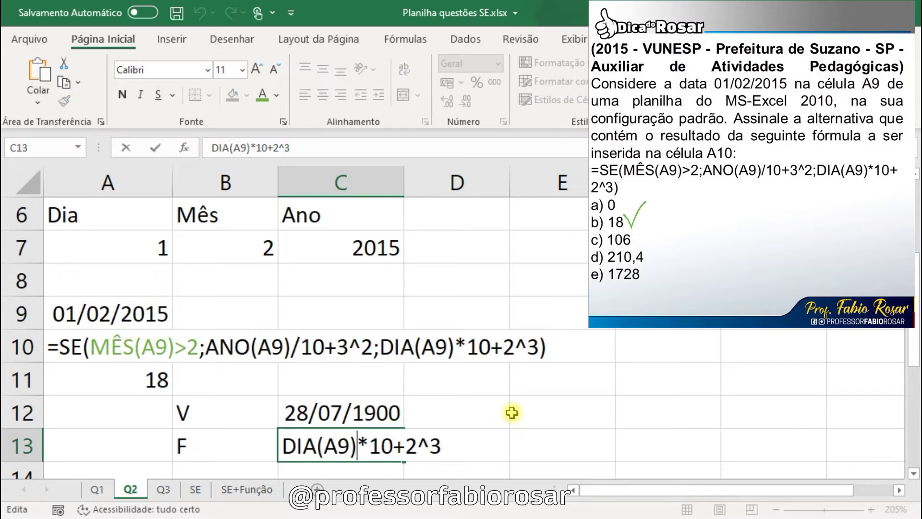
{"action": "type", "text": "="}
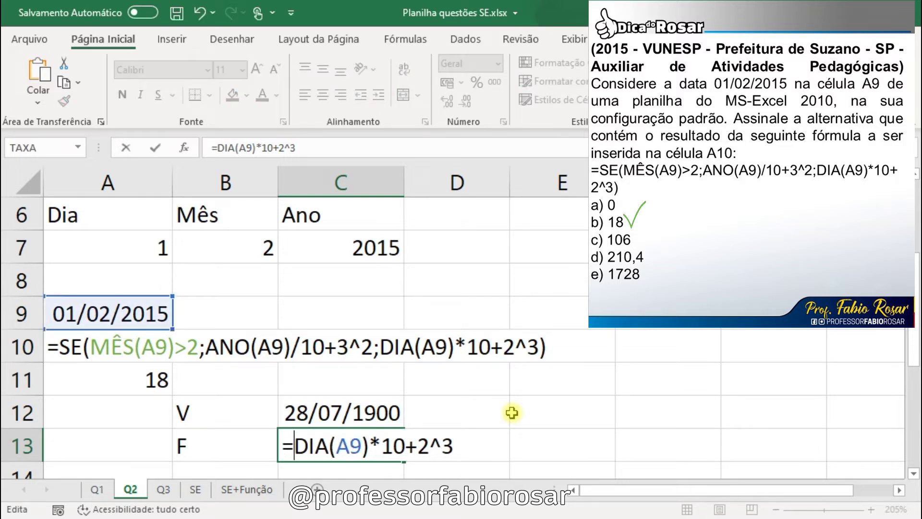
{"action": "key", "text": "Tab"}
Format the V and F results in C12:C13 with the comma number style.
{"action": "left_click_drag", "start_coordinate": [340, 411], "coordinate": [341, 446]}
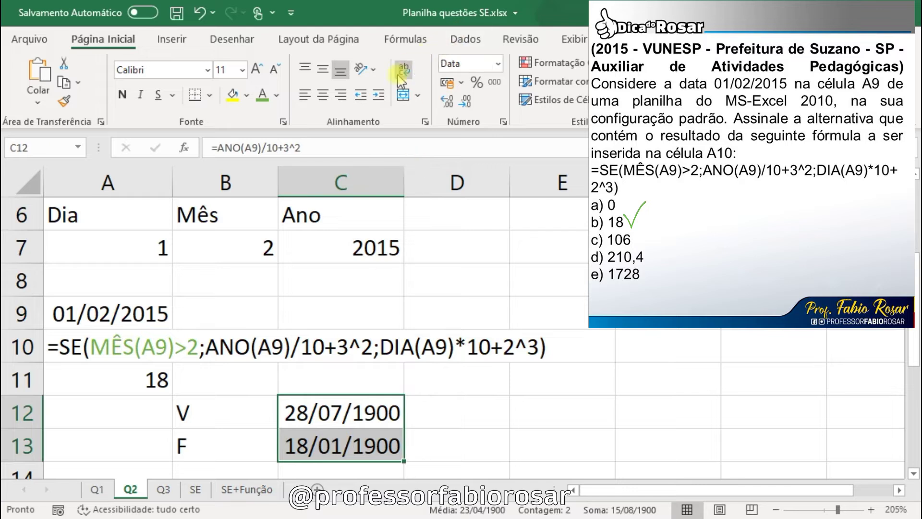
{"action": "left_click", "coordinate": [494, 82]}
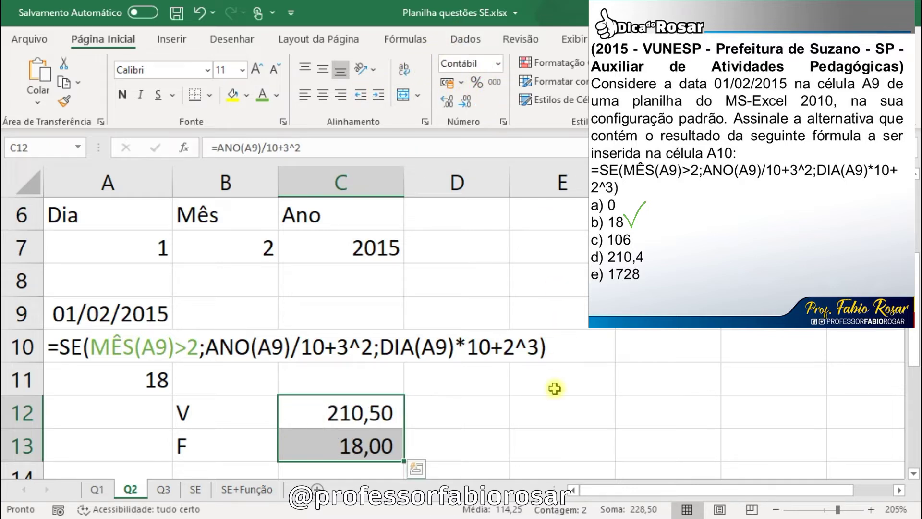
Try one and three decimal places on the V result in C12, ending on two.
{"action": "left_click", "coordinate": [390, 411]}
{"action": "left_click", "coordinate": [465, 102]}
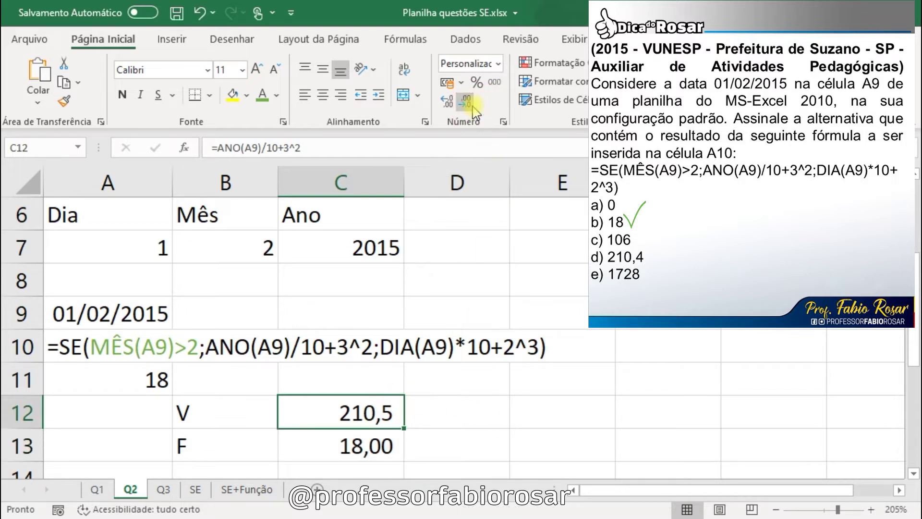
{"action": "left_click", "coordinate": [448, 103]}
{"action": "left_click", "coordinate": [449, 103]}
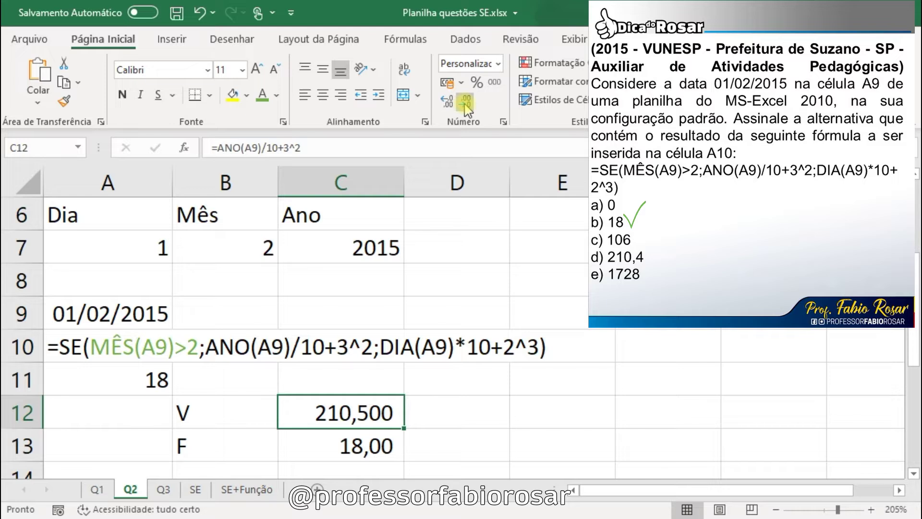
{"action": "left_click", "coordinate": [465, 103]}
Examine the separately calculated V and F arguments in C12 and C13.
{"action": "left_click", "coordinate": [379, 444]}
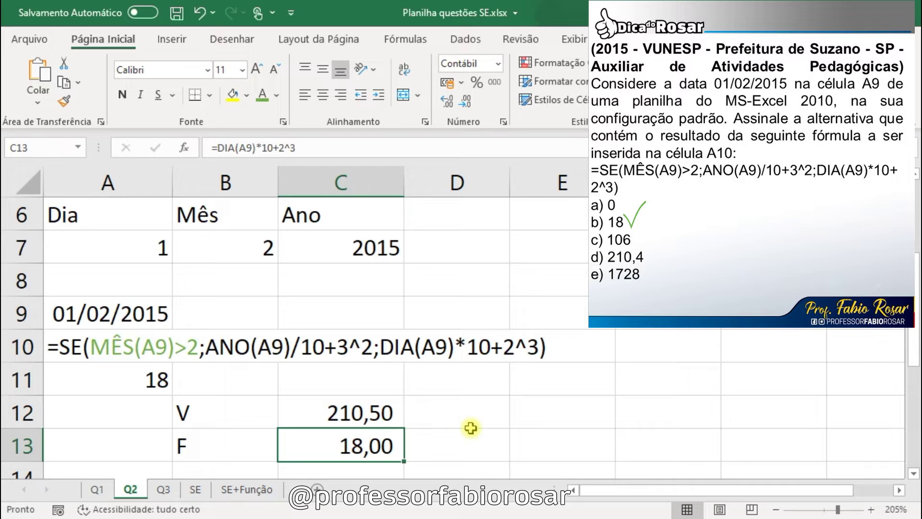
{"action": "left_click", "coordinate": [360, 411]}
{"action": "left_click", "coordinate": [350, 439]}
On the SE sheet, examine the Aprovado and Reprovado arguments of the formula in G2 without changing it.
{"action": "left_click", "coordinate": [204, 492]}
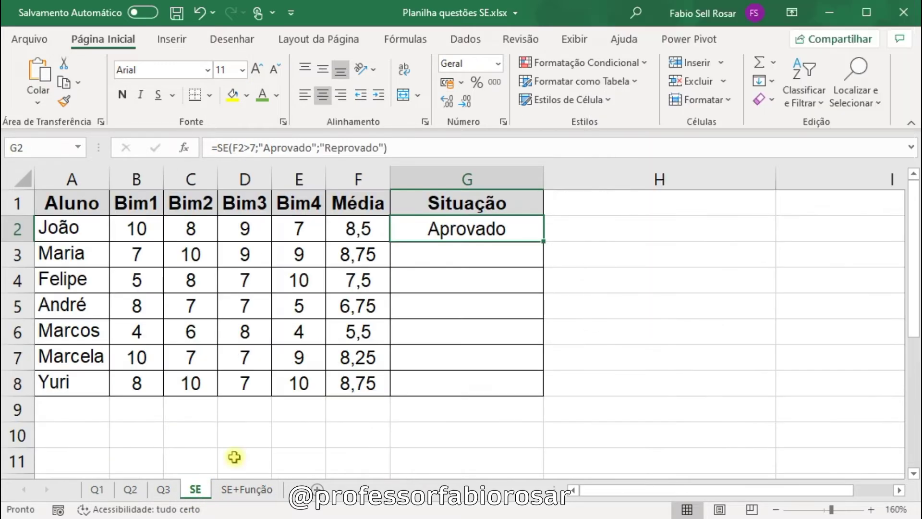
{"action": "key", "text": "F2"}
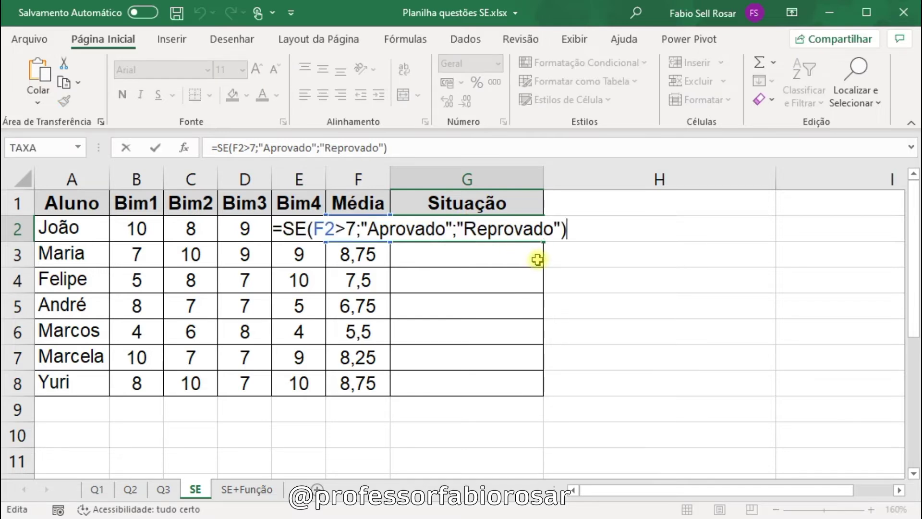
{"action": "double_click", "coordinate": [412, 230]}
{"action": "double_click", "coordinate": [494, 230]}
{"action": "key", "text": "Escape"}
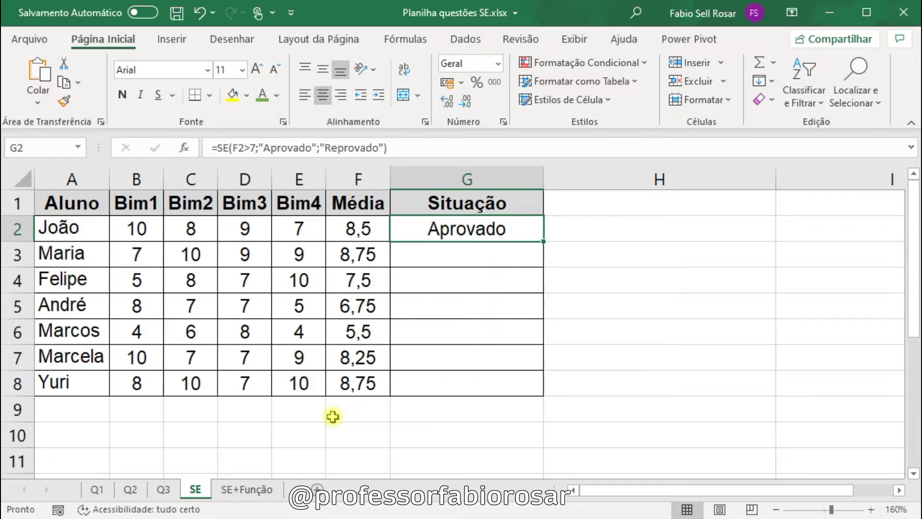
Return to the Q2 sheet and compare the V result in C12 with the F result in C13.
{"action": "left_click", "coordinate": [137, 496]}
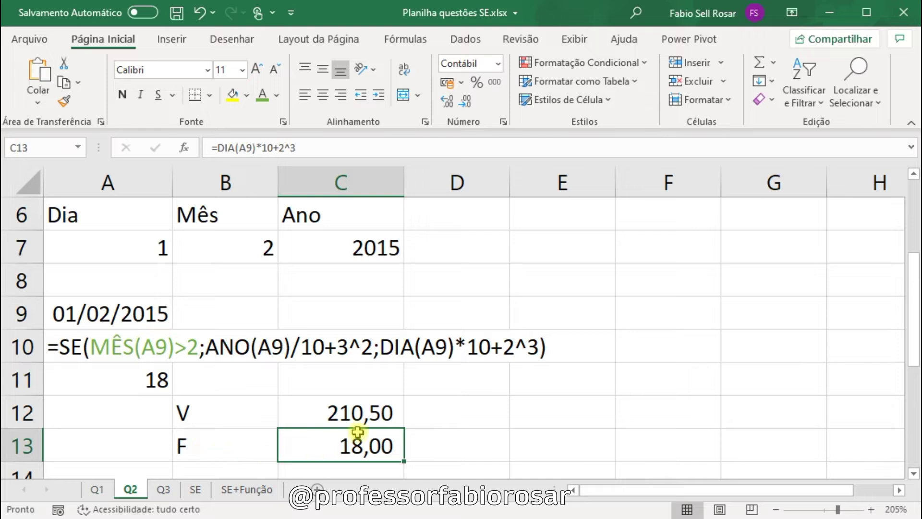
{"action": "left_click", "coordinate": [261, 411]}
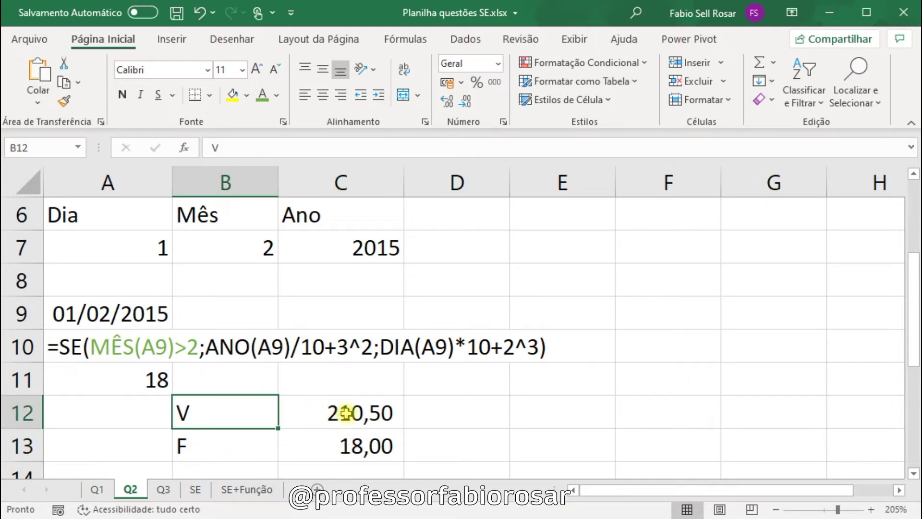
{"action": "left_click", "coordinate": [332, 413]}
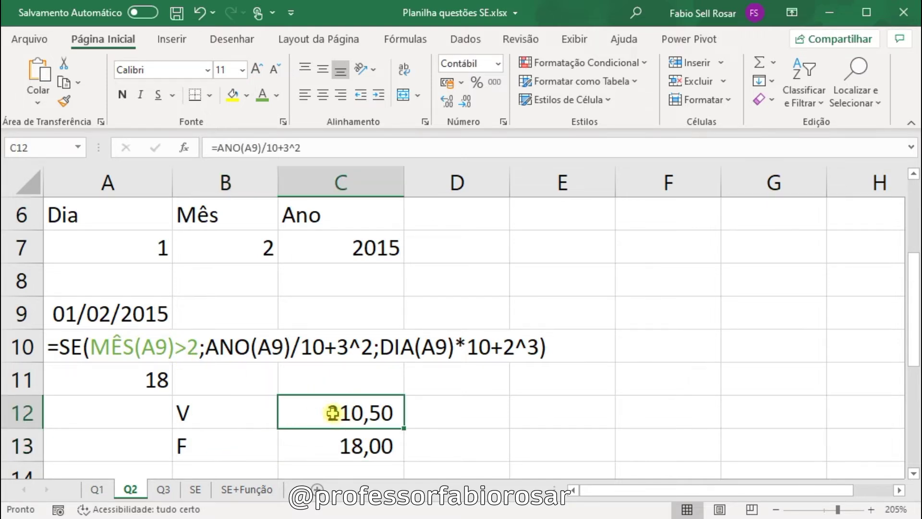
{"action": "left_click", "coordinate": [344, 444]}
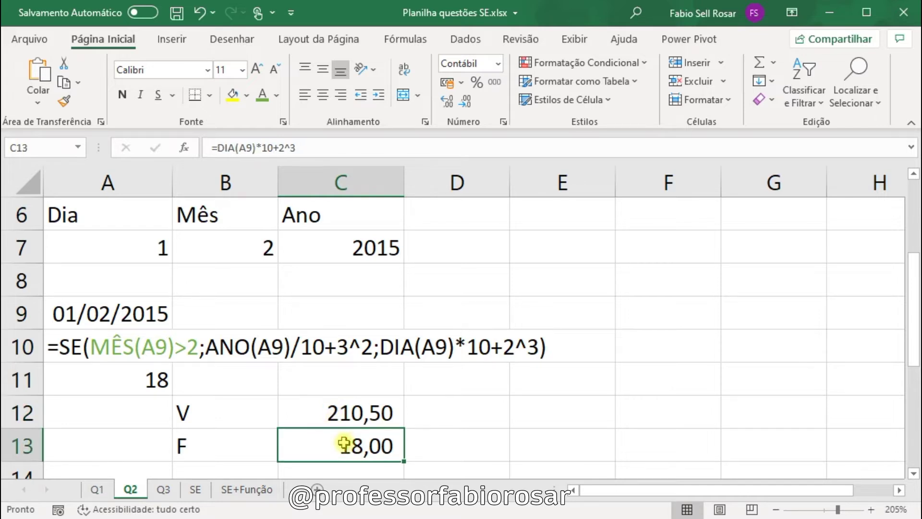
{"action": "left_click", "coordinate": [353, 417]}
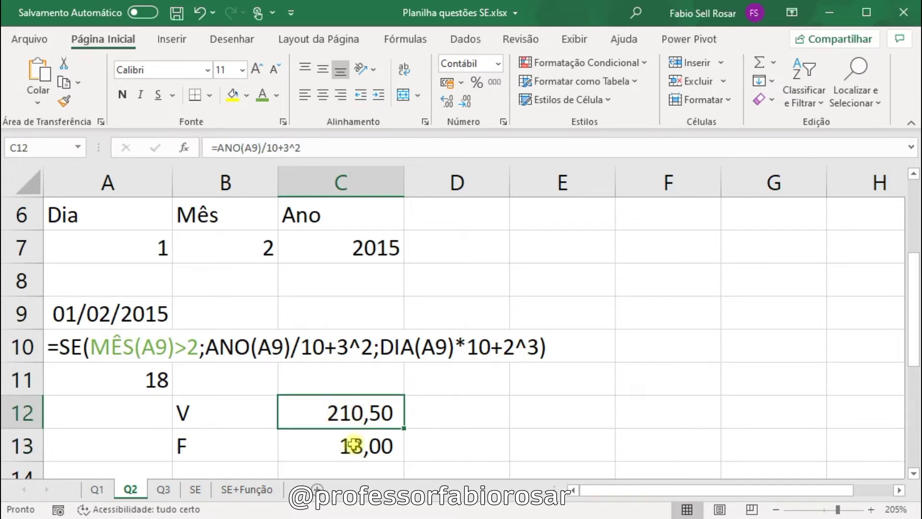
{"action": "left_click", "coordinate": [354, 444]}
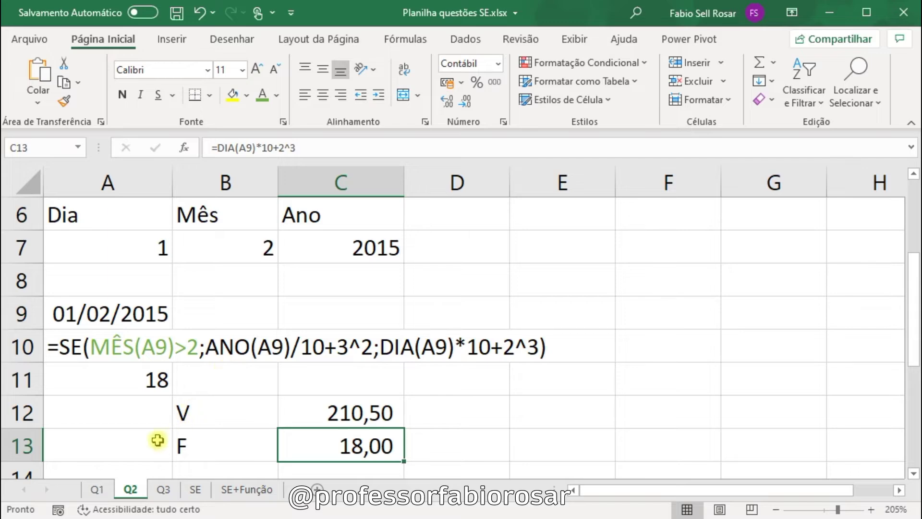
On the Q1 sheet, examine the possible outcomes "B", "C" and A1 in the nested SE formula text in B5.
{"action": "left_click", "coordinate": [100, 489]}
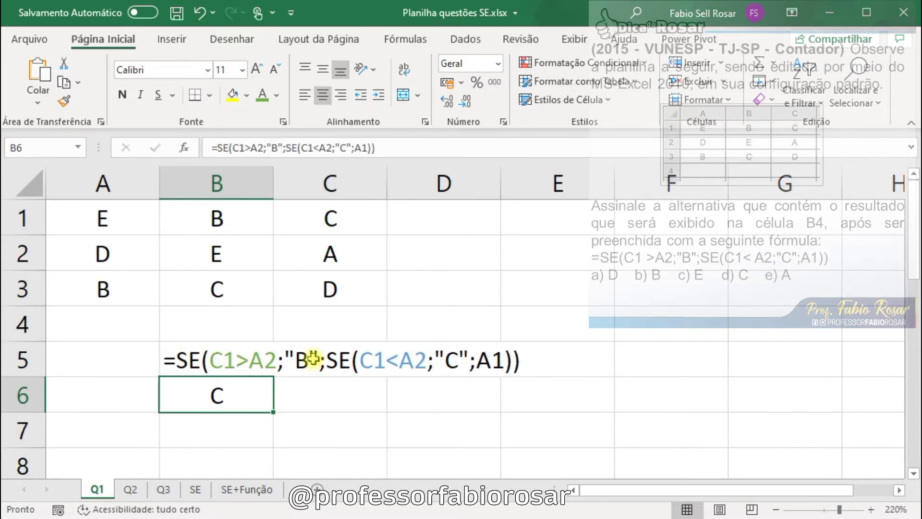
{"action": "left_click", "coordinate": [300, 366]}
{"action": "double_click", "coordinate": [208, 365]}
{"action": "double_click", "coordinate": [307, 360]}
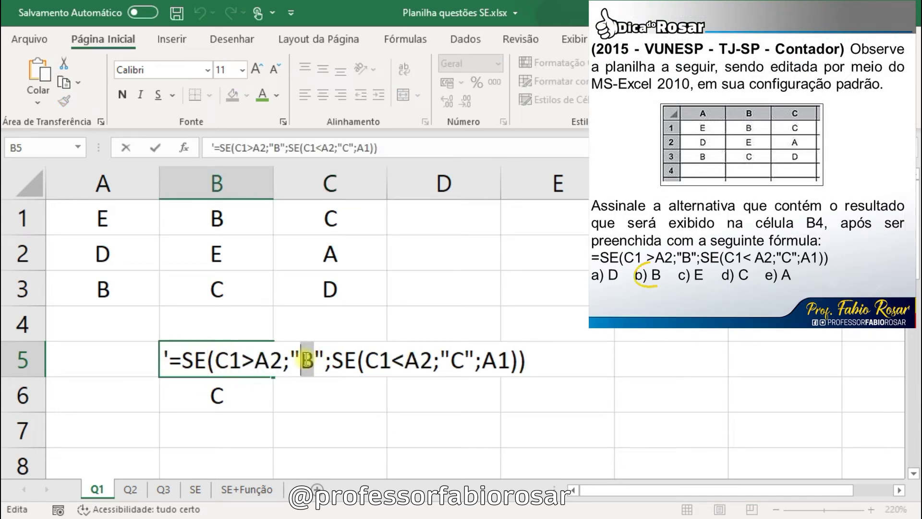
{"action": "double_click", "coordinate": [457, 360]}
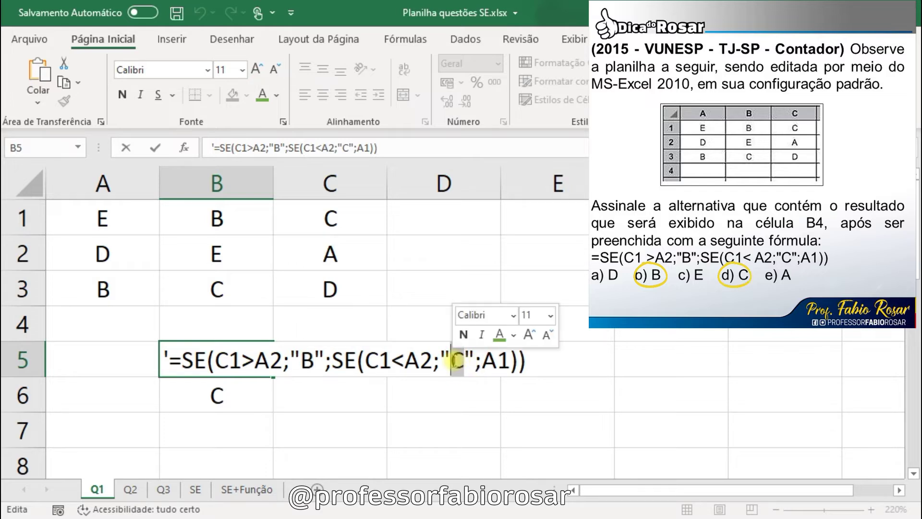
{"action": "left_click_drag", "start_coordinate": [510, 361], "coordinate": [488, 369]}
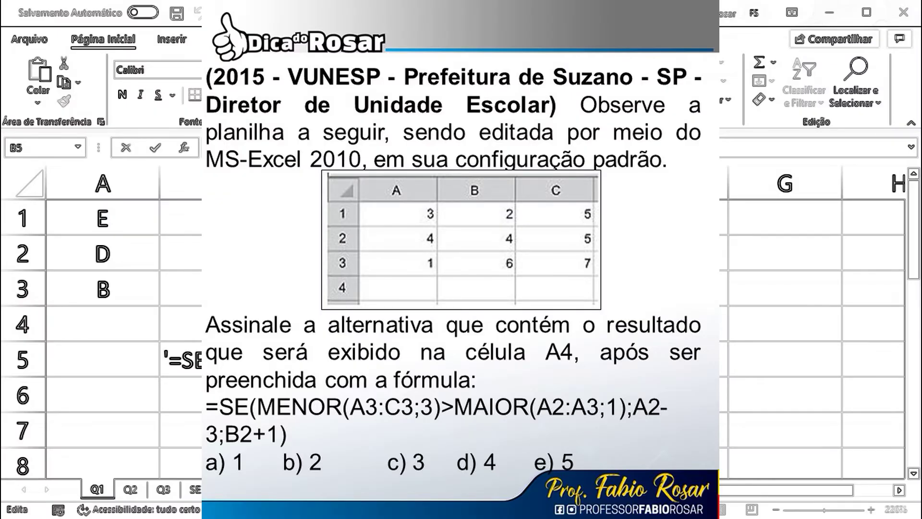
Open the Q3 sheet with the SE formula that uses MENOR and MAIOR.
{"action": "left_click", "coordinate": [163, 489]}
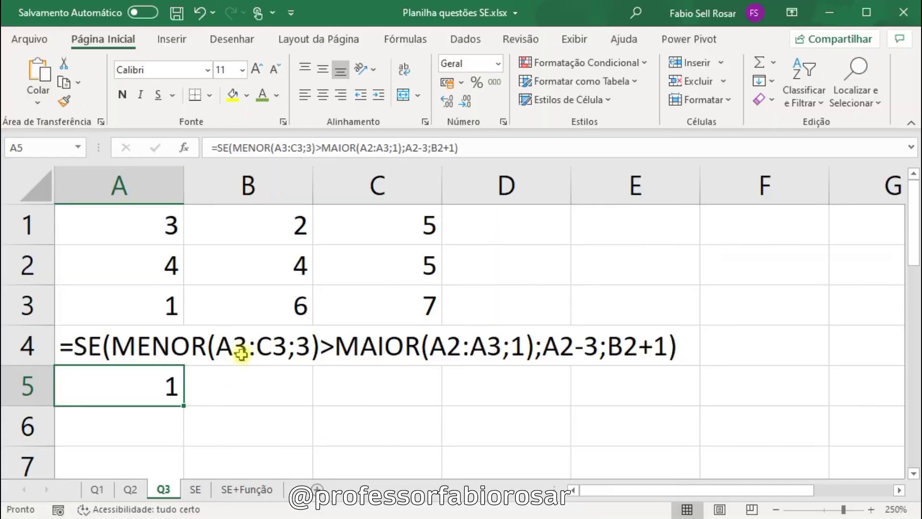
{"action": "left_click", "coordinate": [237, 350]}
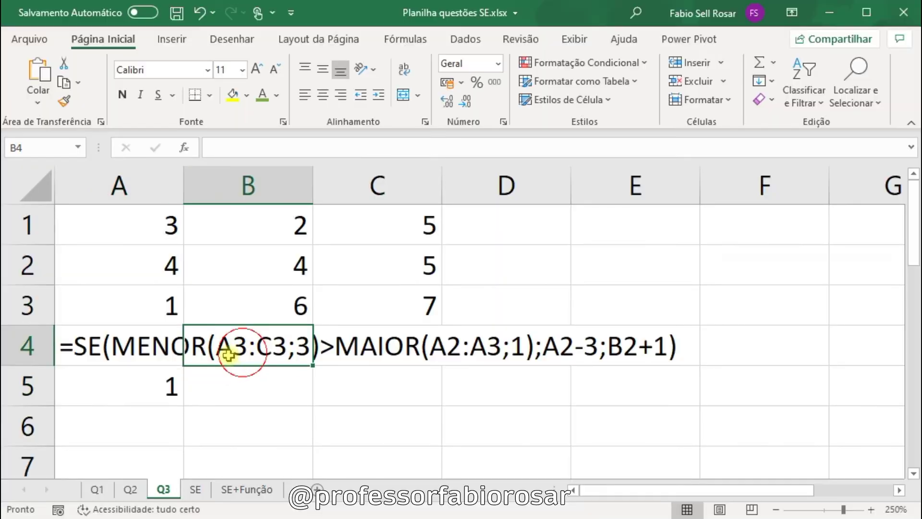
{"action": "double_click", "coordinate": [120, 344]}
{"action": "left_click_drag", "start_coordinate": [119, 345], "coordinate": [545, 337]}
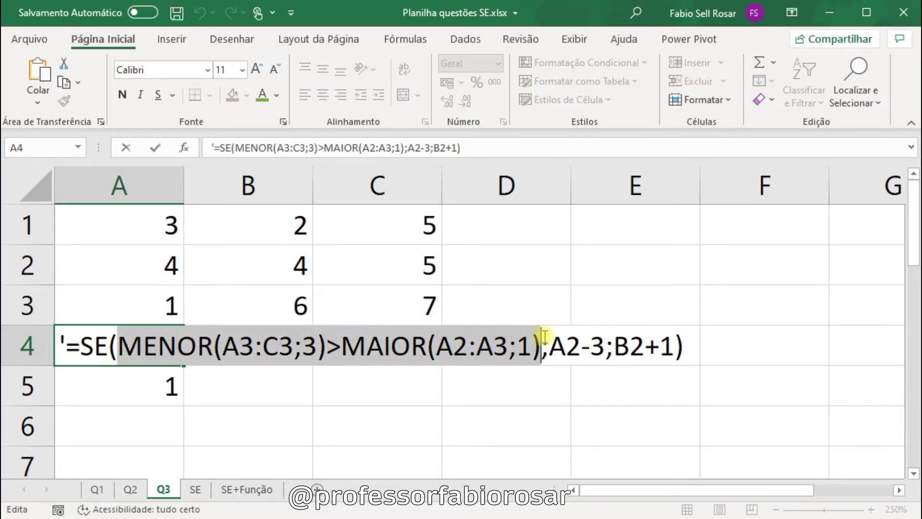
{"action": "left_click", "coordinate": [268, 98]}
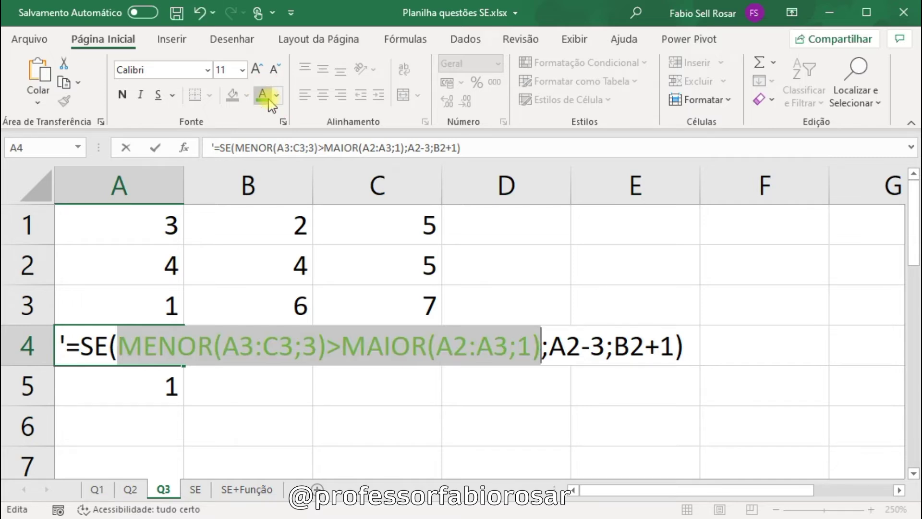
{"action": "key", "text": "Escape"}
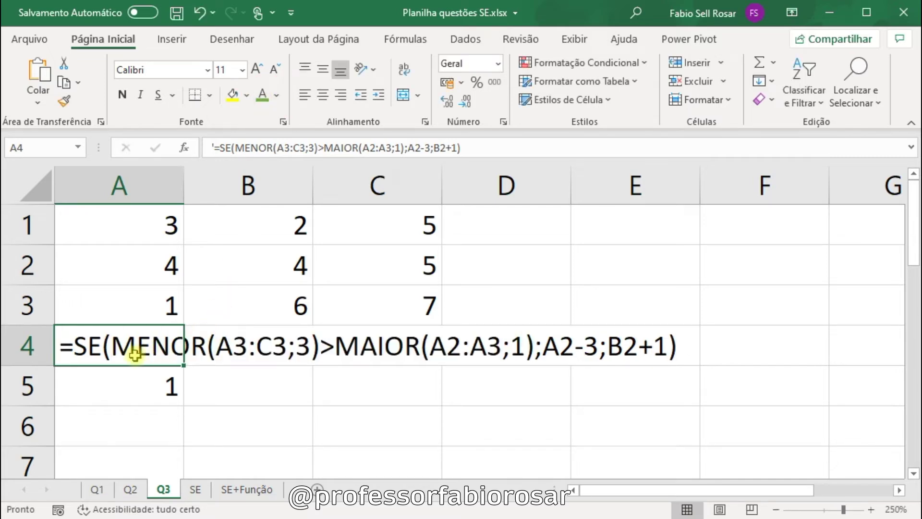
Color the condition MENOR(A3:C3;3)>MAIOR(A2:A3;1) green in the A4 formula text.
{"action": "double_click", "coordinate": [123, 349]}
{"action": "left_click_drag", "start_coordinate": [123, 353], "coordinate": [541, 354]}
{"action": "left_click", "coordinate": [262, 95]}
{"action": "key", "text": "Return"}
Copy MENOR(A3:C3;3) from the A4 formula text into E1.
{"action": "double_click", "coordinate": [126, 350]}
{"action": "left_click_drag", "start_coordinate": [118, 350], "coordinate": [324, 332]}
{"action": "key", "text": "ctrl+c"}
{"action": "left_click", "coordinate": [616, 229]}
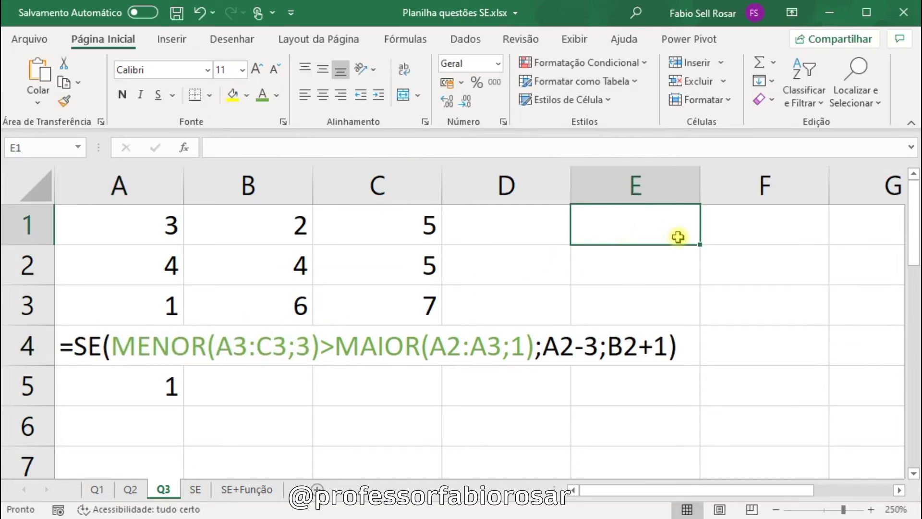
{"action": "key", "text": "ctrl+v"}
Copy MAIOR(A2:A3;1) from the A4 formula text into E2.
{"action": "double_click", "coordinate": [108, 350]}
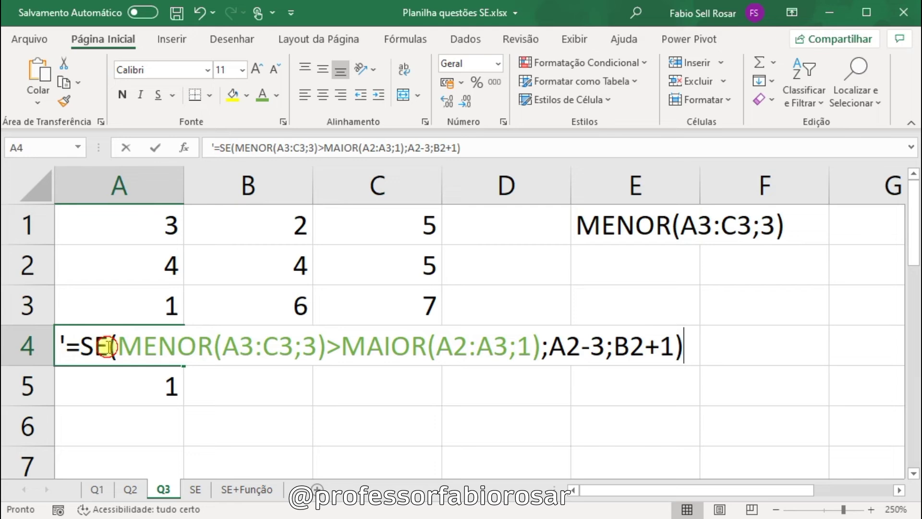
{"action": "left_click_drag", "start_coordinate": [340, 352], "coordinate": [540, 358]}
{"action": "key", "text": "ctrl+c"}
{"action": "left_click", "coordinate": [625, 263]}
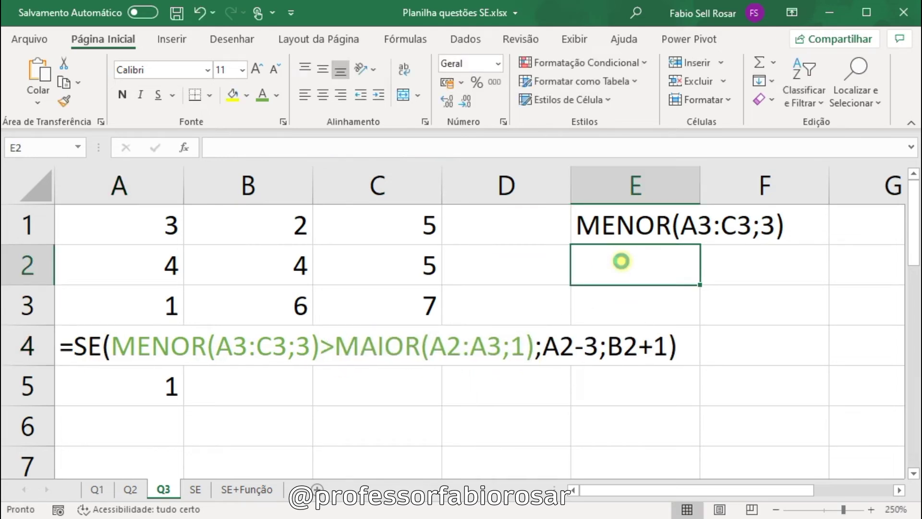
{"action": "key", "text": "ctrl+v"}
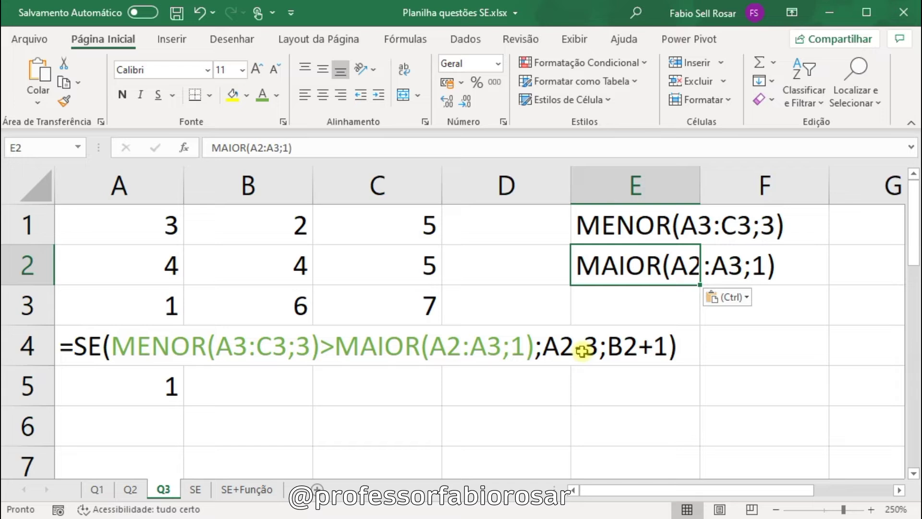
Turn the text in E1 into the live formula =MENOR(A3:C3;3), pointing out its k argument 3.
{"action": "double_click", "coordinate": [582, 227]}
{"action": "type", "text": "="}
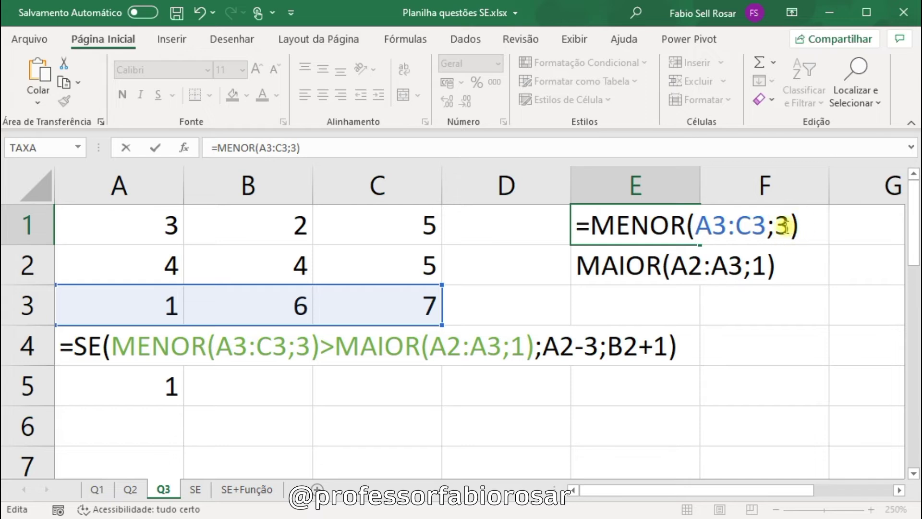
{"action": "left_click_drag", "start_coordinate": [789, 227], "coordinate": [774, 225]}
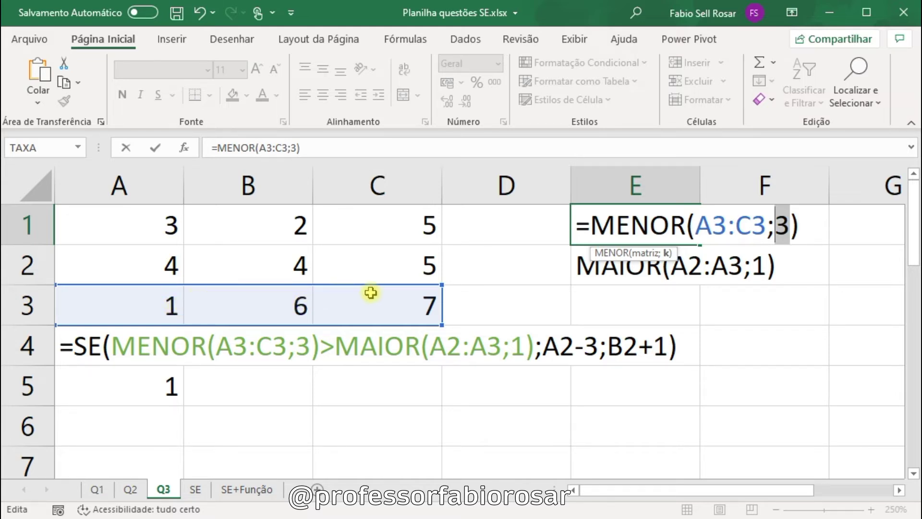
{"action": "key", "text": "Return"}
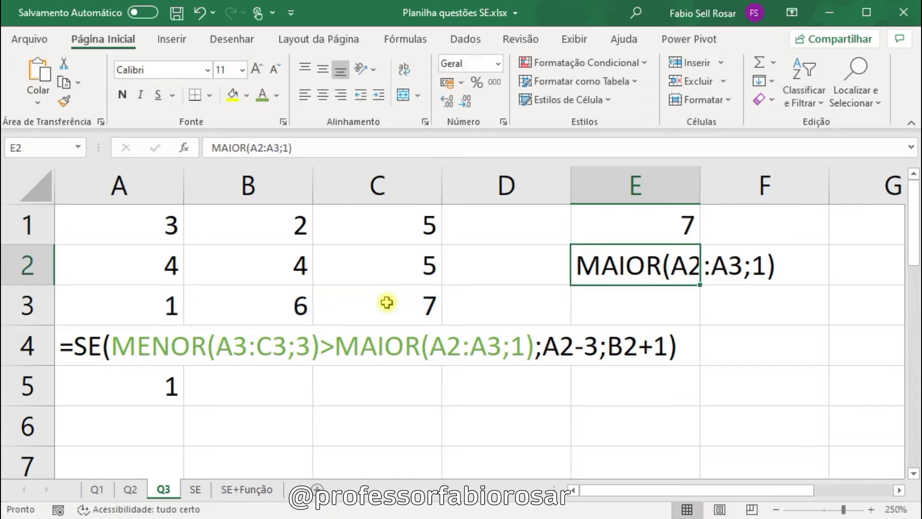
{"action": "left_click", "coordinate": [215, 346]}
{"action": "left_click", "coordinate": [127, 346]}
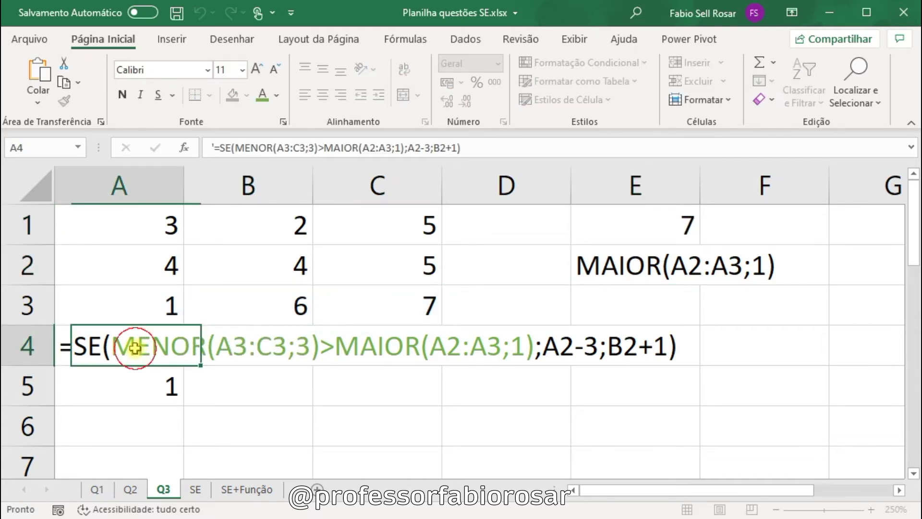
{"action": "double_click", "coordinate": [113, 348]}
{"action": "left_click_drag", "start_coordinate": [113, 349], "coordinate": [331, 348]}
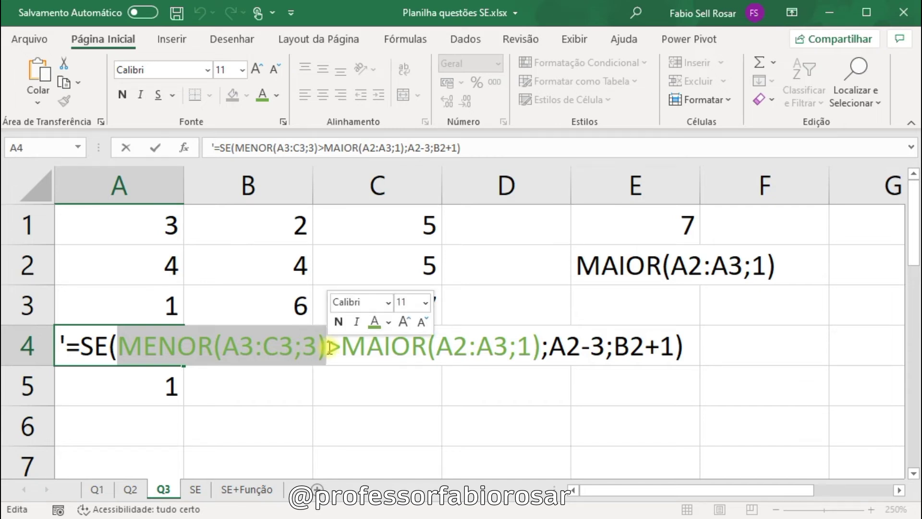
{"action": "type", "text": "7"}
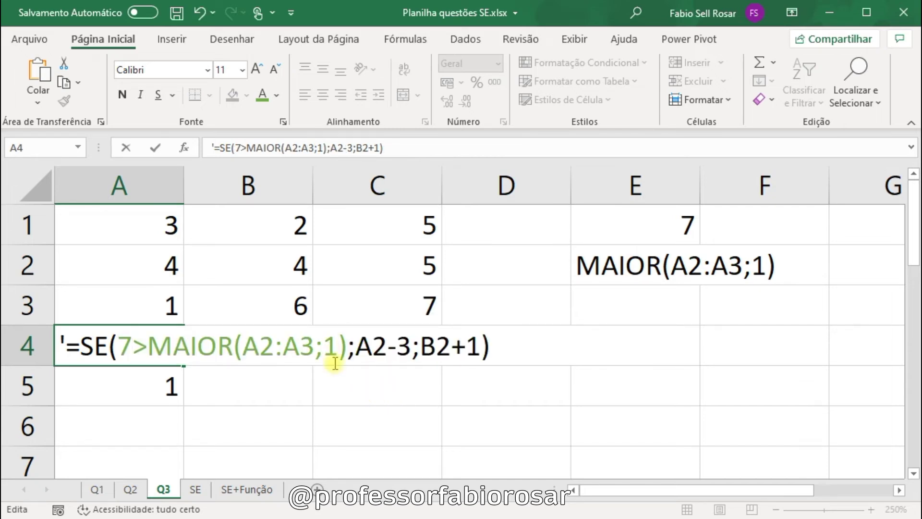
{"action": "key", "text": "Escape"}
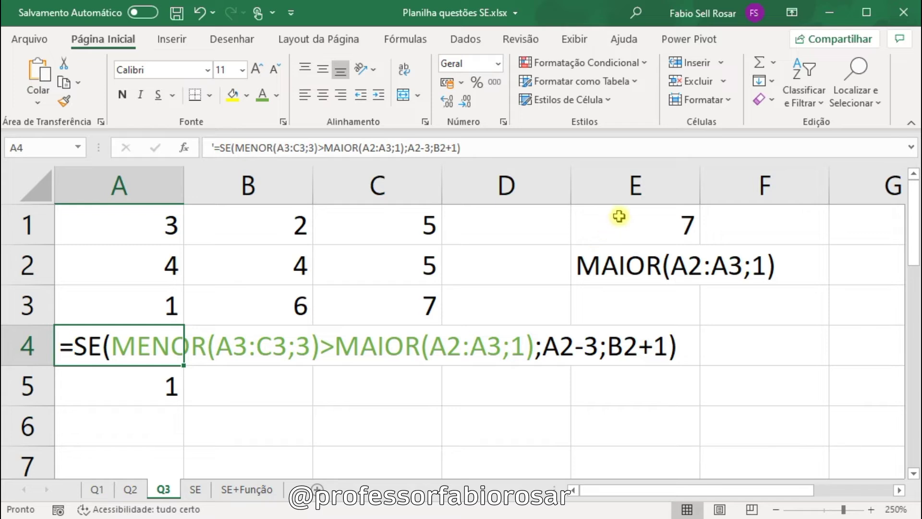
Replace MENOR(A3:C3;3) with 7 in the A4 formula text.
{"action": "double_click", "coordinate": [117, 346]}
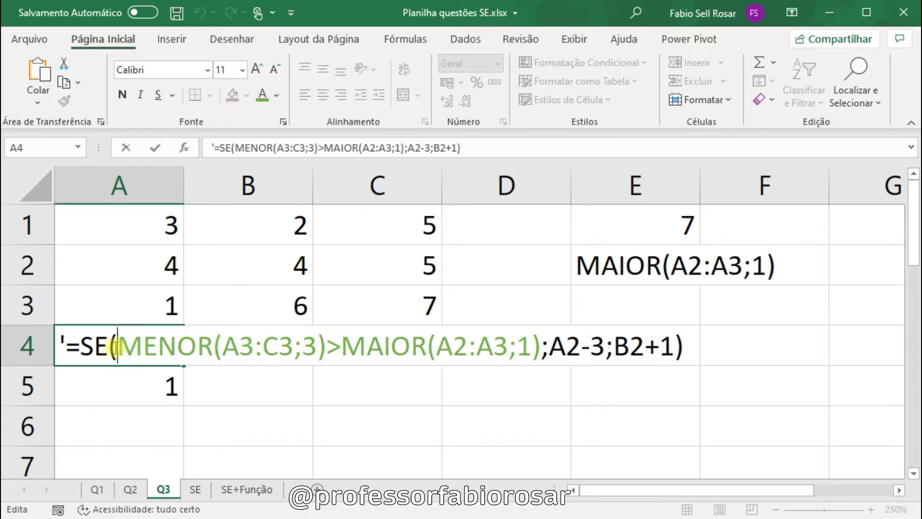
{"action": "left_click_drag", "start_coordinate": [116, 346], "coordinate": [327, 346]}
{"action": "type", "text": "7"}
{"action": "key", "text": "Return"}
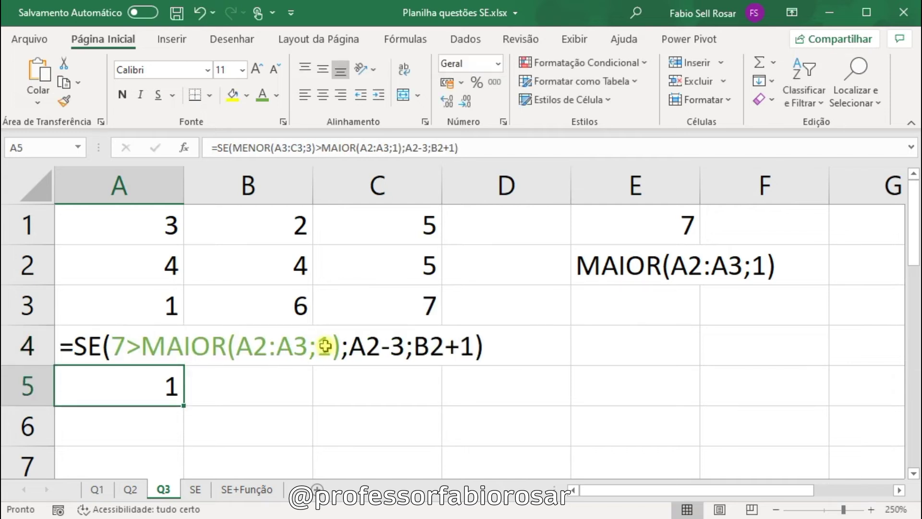
Turn the text in E2 into the live formula =MAIOR(A2:A3;1), pointing out its k argument 1.
{"action": "double_click", "coordinate": [585, 270]}
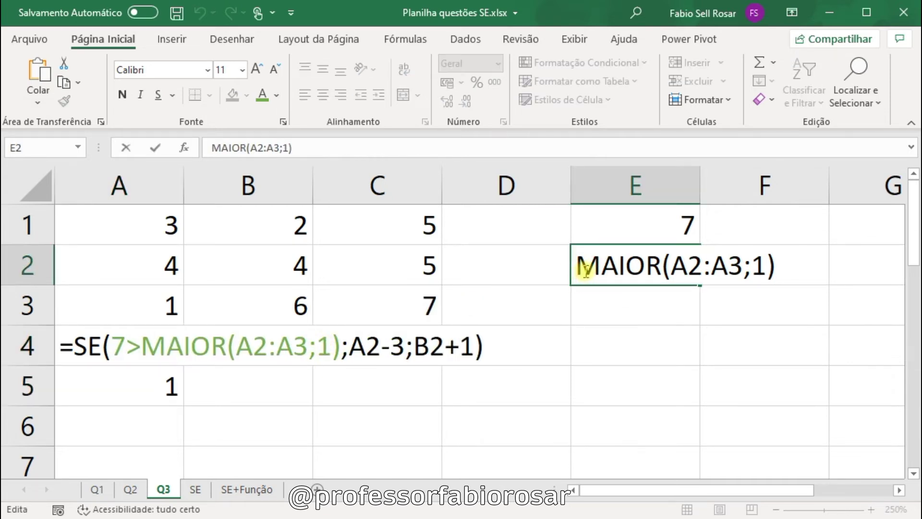
{"action": "type", "text": "="}
{"action": "left_click", "coordinate": [770, 265]}
{"action": "double_click", "coordinate": [772, 264]}
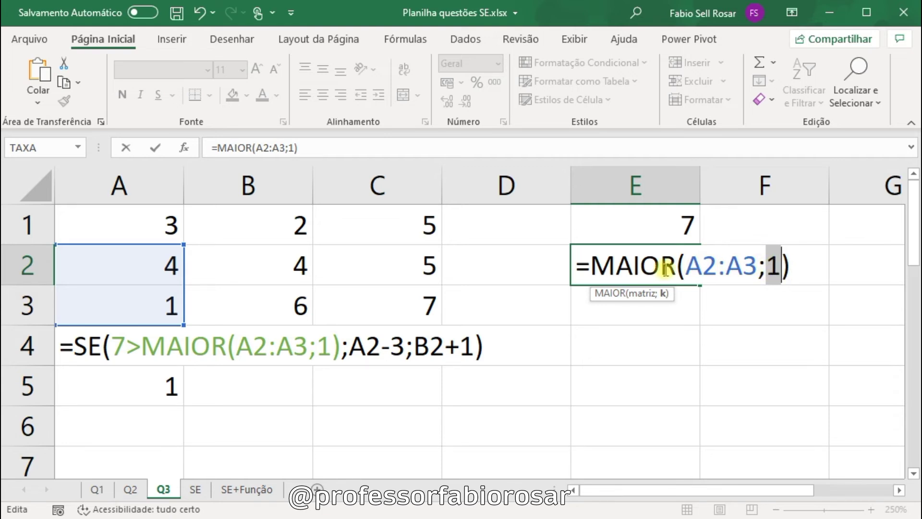
{"action": "key", "text": "Return"}
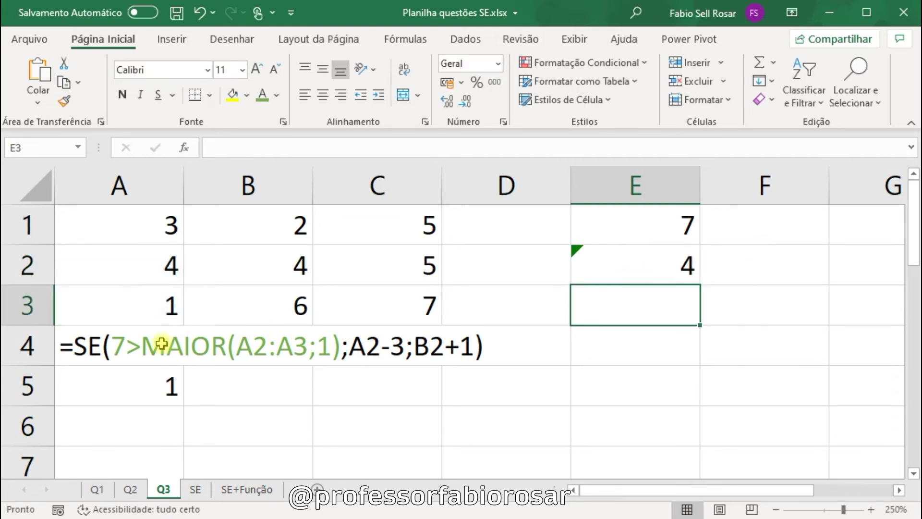
Replace MAIOR(A2:A3;1) with 4 in the A4 formula text.
{"action": "double_click", "coordinate": [83, 344]}
{"action": "left_click_drag", "start_coordinate": [149, 338], "coordinate": [346, 329]}
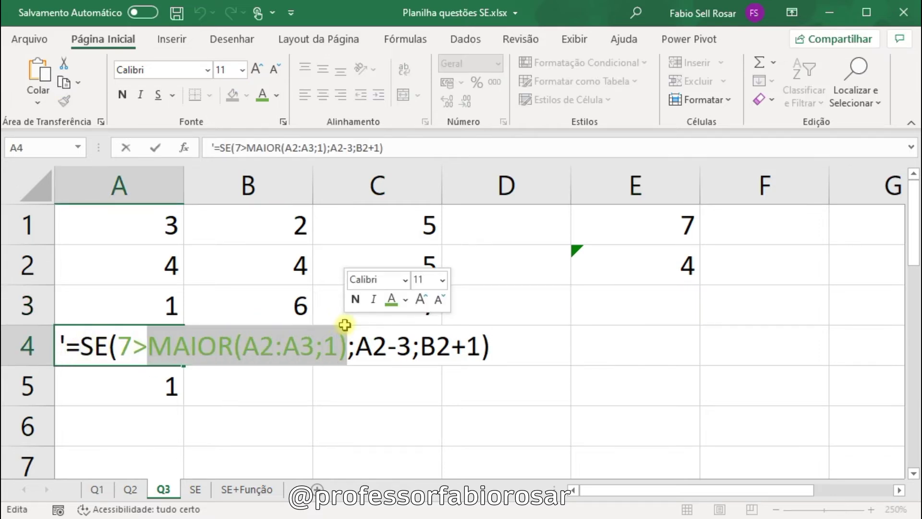
{"action": "type", "text": "4"}
{"action": "key", "text": "Return"}
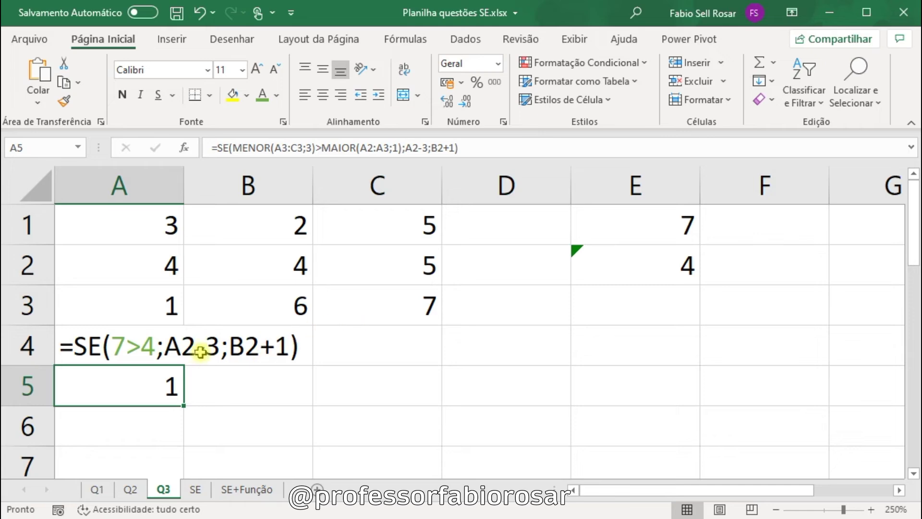
Highlight the condition 7>4 and the arguments B2+1 and A2-3 within the A4 formula text without changing it.
{"action": "double_click", "coordinate": [132, 346]}
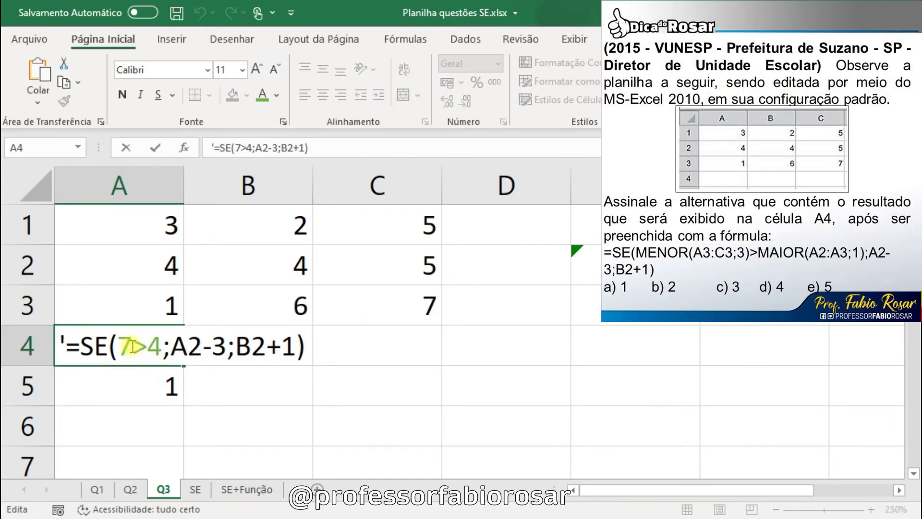
{"action": "left_click_drag", "start_coordinate": [119, 346], "coordinate": [290, 352]}
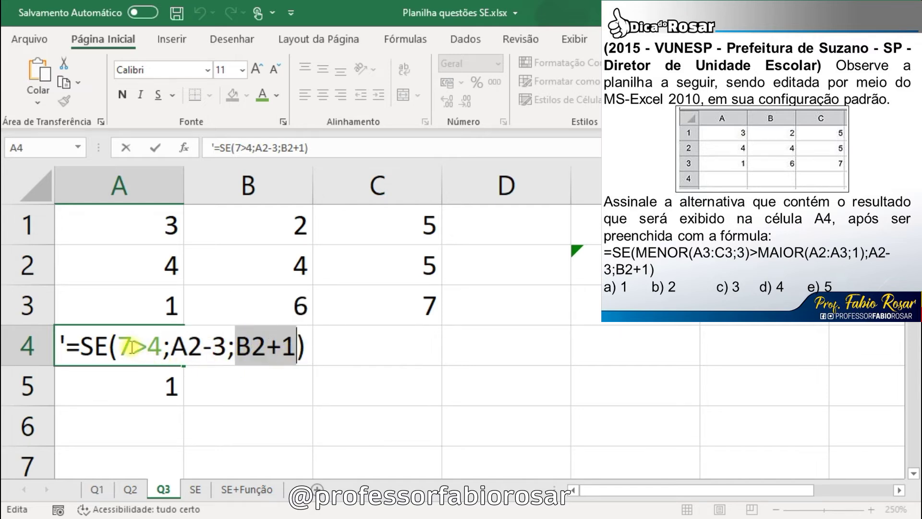
{"action": "left_click_drag", "start_coordinate": [117, 346], "coordinate": [160, 344]}
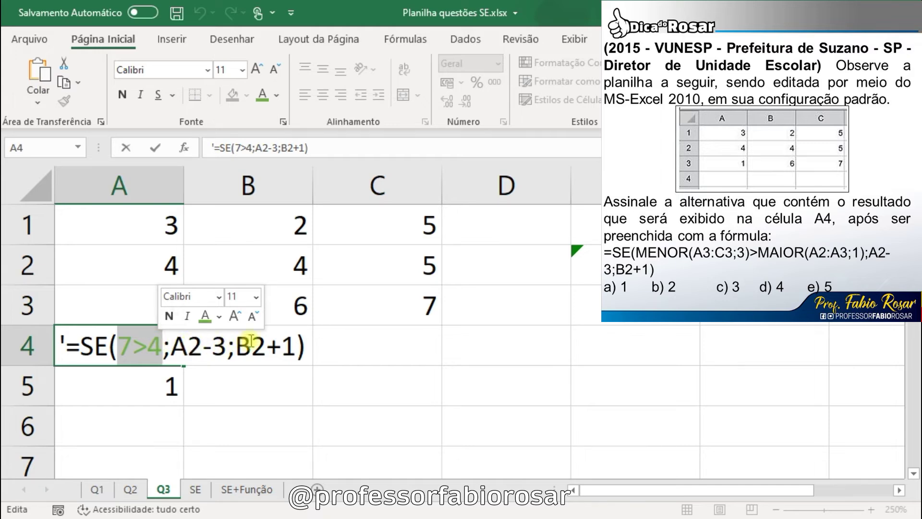
{"action": "left_click_drag", "start_coordinate": [171, 346], "coordinate": [226, 346]}
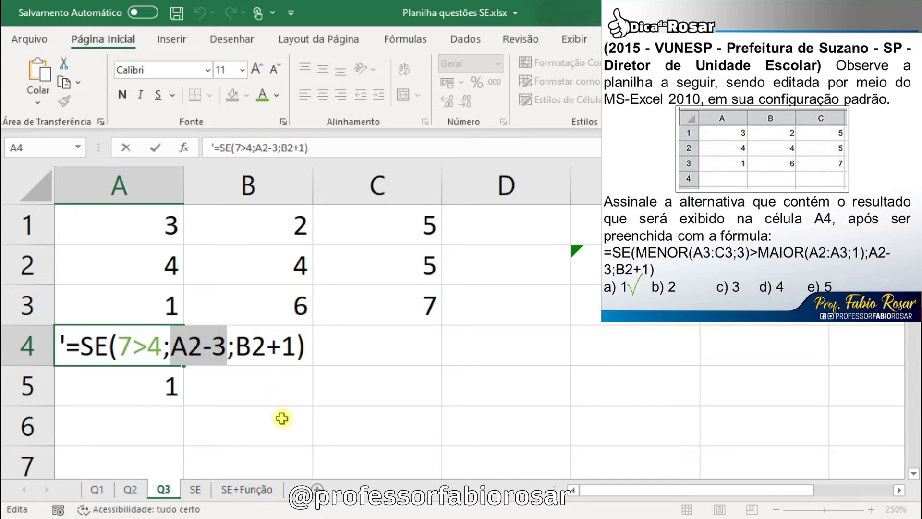
{"action": "left_click", "coordinate": [282, 418]}
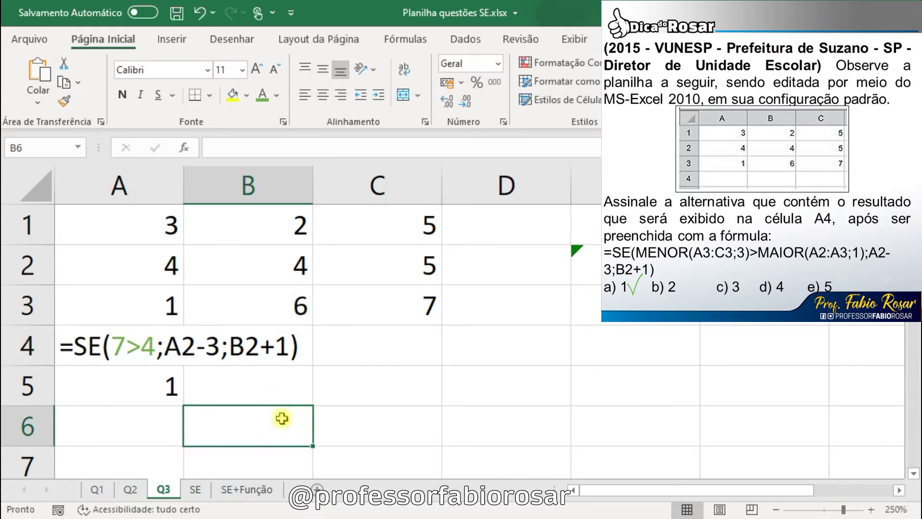
Label C5 as V and C6 as F for the true and false arguments.
{"action": "left_click", "coordinate": [285, 392]}
{"action": "left_click", "coordinate": [381, 384]}
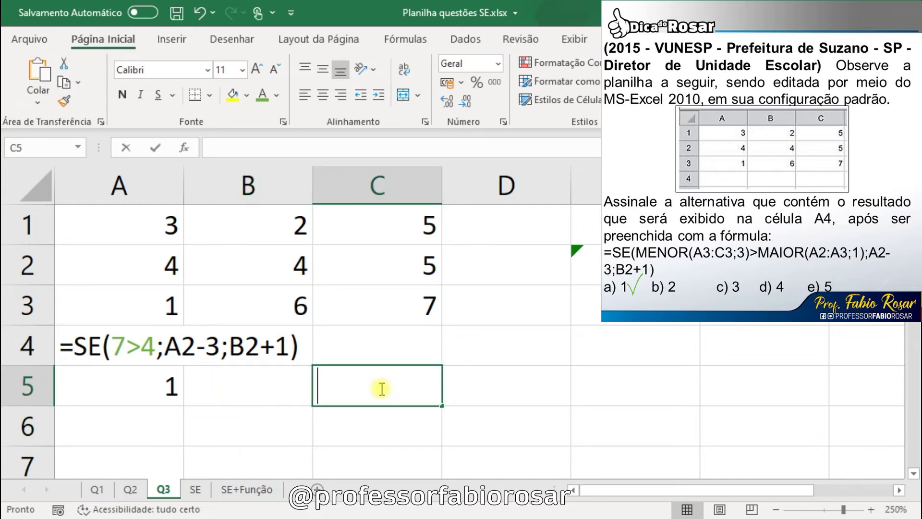
{"action": "type", "text": "V"}
{"action": "left_click", "coordinate": [386, 420]}
{"action": "type", "text": "F"}
Copy the true argument A2-3 from the A4 formula text into D5.
{"action": "left_click", "coordinate": [457, 393]}
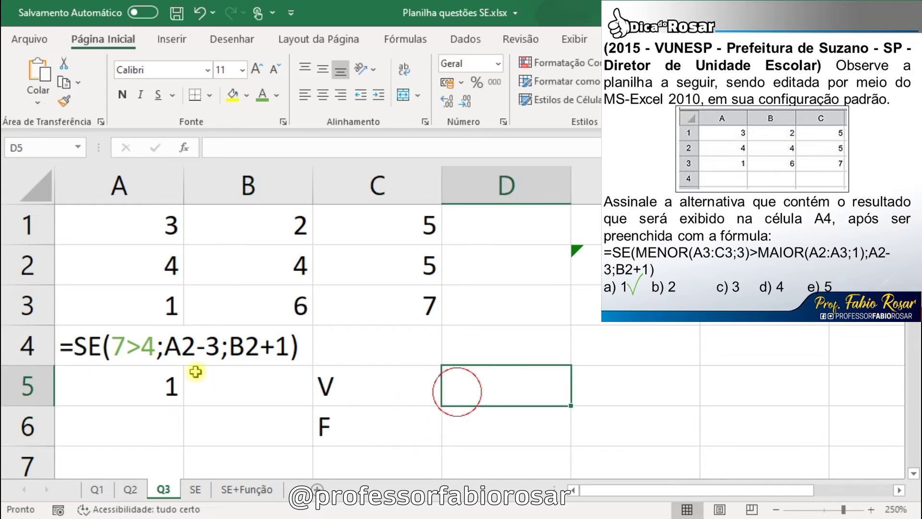
{"action": "left_click", "coordinate": [144, 342]}
{"action": "double_click", "coordinate": [152, 345]}
{"action": "left_click_drag", "start_coordinate": [170, 346], "coordinate": [222, 345]}
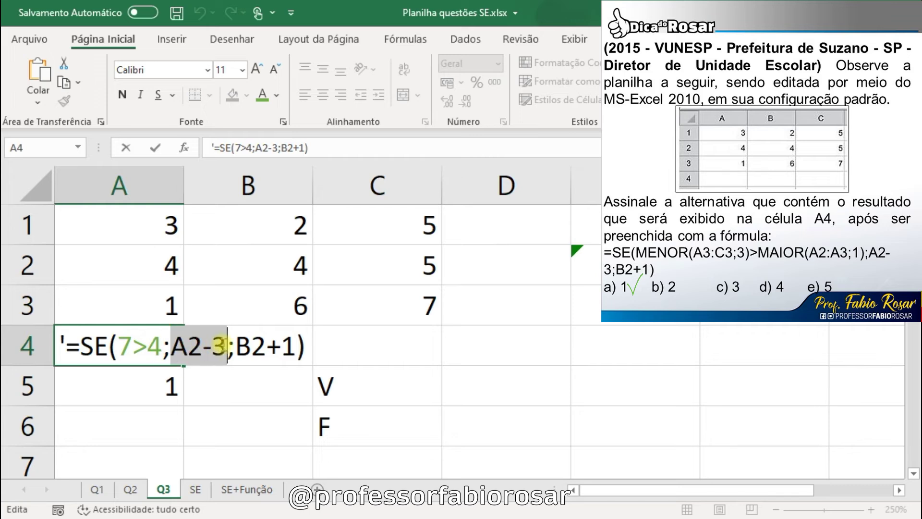
{"action": "key", "text": "ctrl+c"}
{"action": "left_click", "coordinate": [474, 385]}
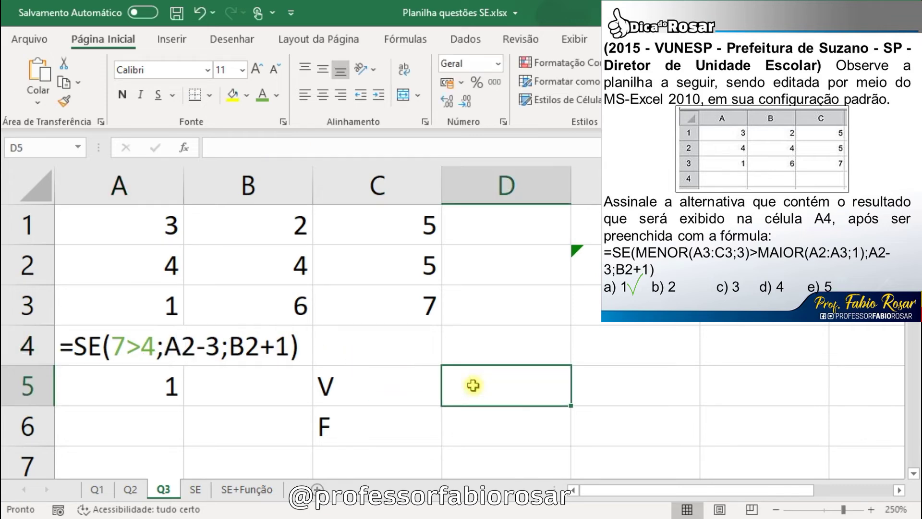
{"action": "key", "text": "ctrl+v"}
Copy the false argument B2+1 from the A4 formula text into D6.
{"action": "left_click", "coordinate": [470, 423]}
{"action": "double_click", "coordinate": [98, 343]}
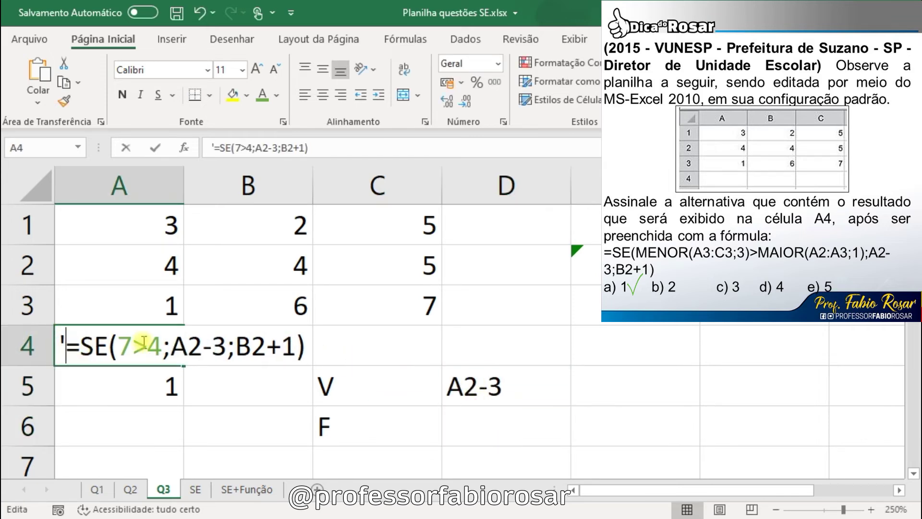
{"action": "left_click_drag", "start_coordinate": [239, 345], "coordinate": [303, 349]}
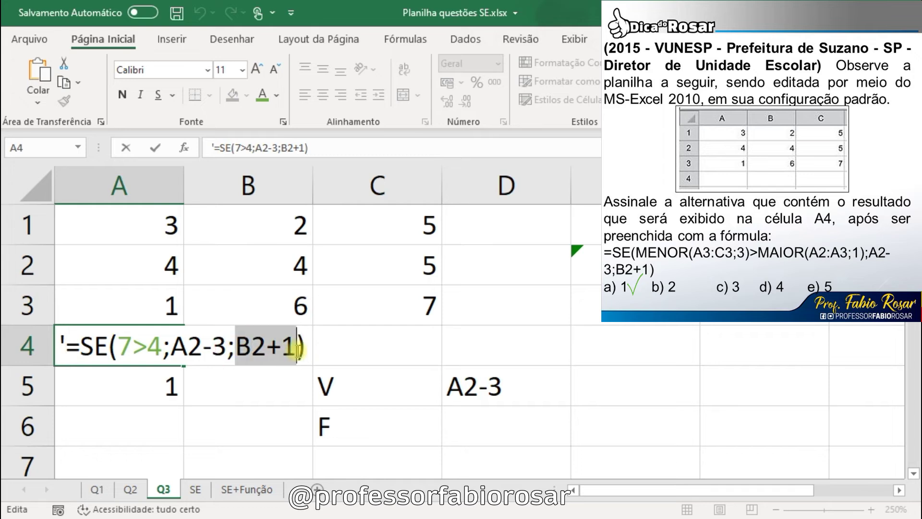
{"action": "key", "text": "ctrl+c"}
{"action": "left_click", "coordinate": [479, 417]}
{"action": "key", "text": "ctrl+v"}
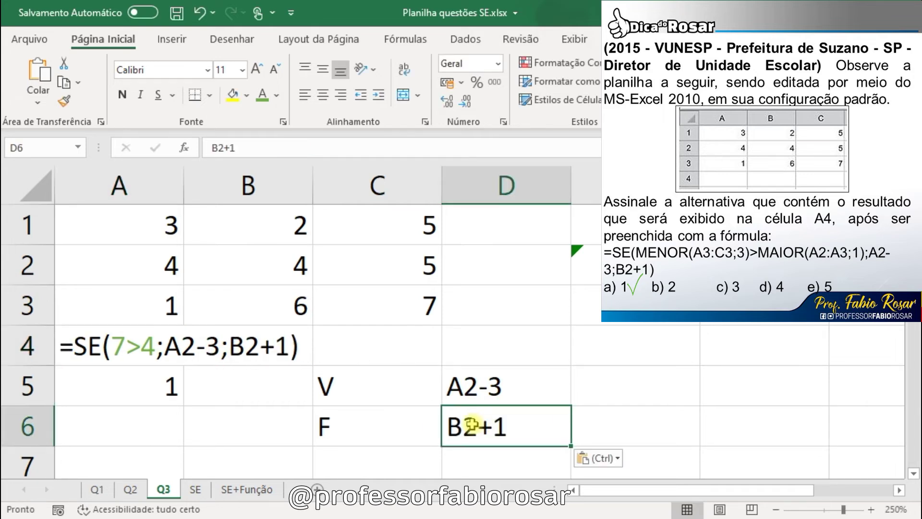
Turn the texts in D5 and D6 into the live formulas =A2-3 and =B2+1.
{"action": "left_click", "coordinate": [463, 401]}
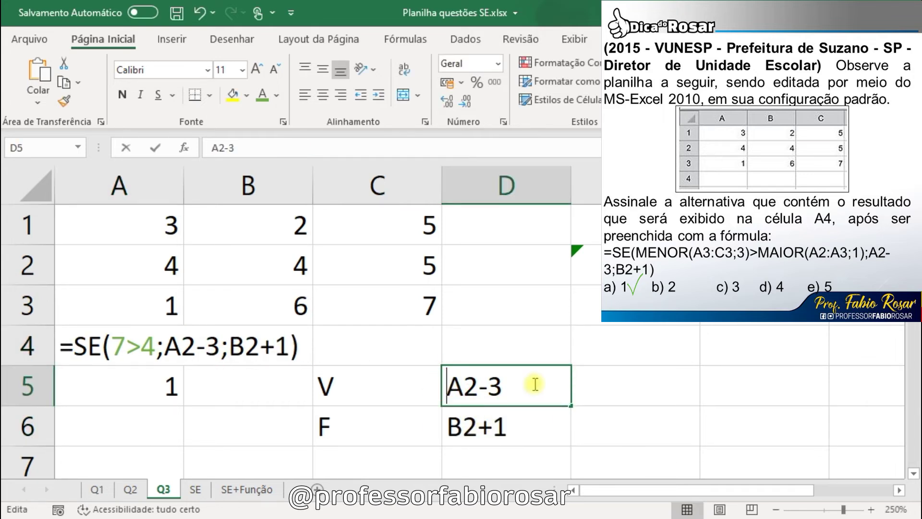
{"action": "double_click", "coordinate": [536, 384]}
{"action": "key", "text": "Home"}
{"action": "type", "text": "="}
{"action": "key", "text": "Return"}
{"action": "double_click", "coordinate": [452, 426]}
{"action": "type", "text": "="}
{"action": "key", "text": "Return"}
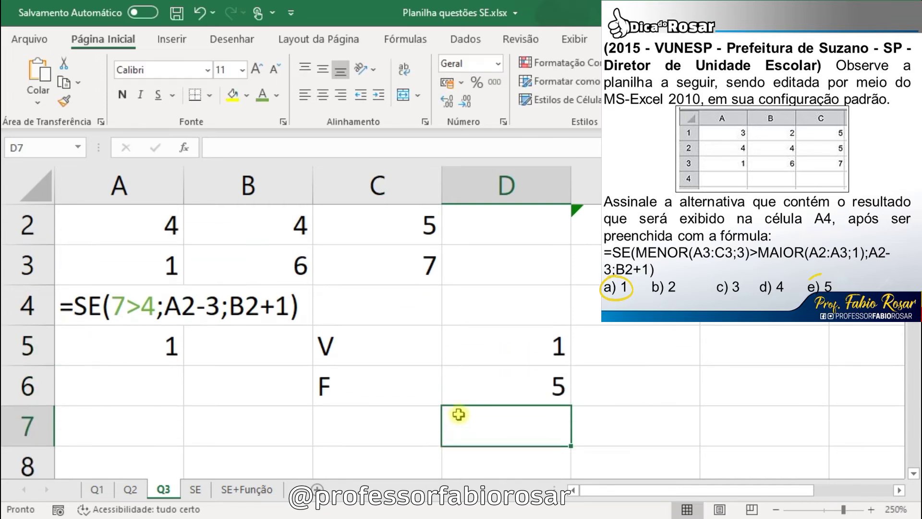
Compare the condition in A4 with the true argument's result in D5 and the false argument's result in D6.
{"action": "left_click", "coordinate": [90, 345]}
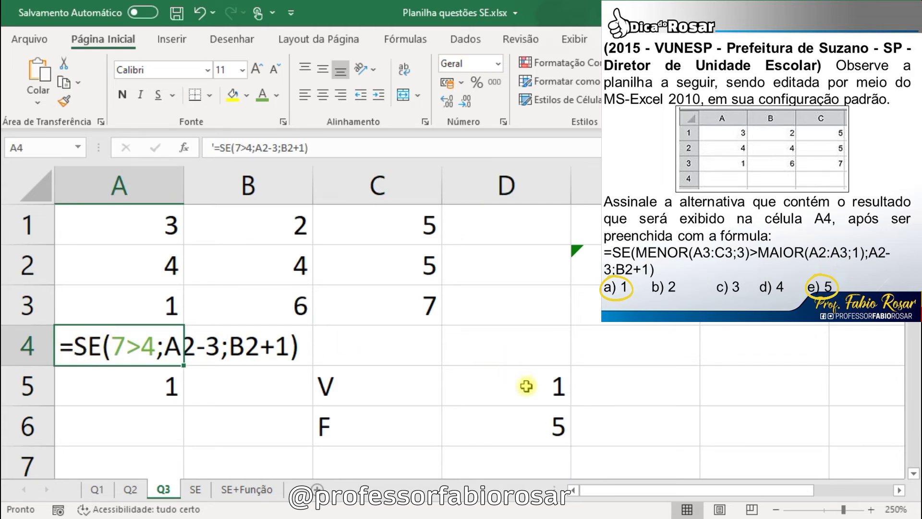
{"action": "left_click", "coordinate": [526, 386]}
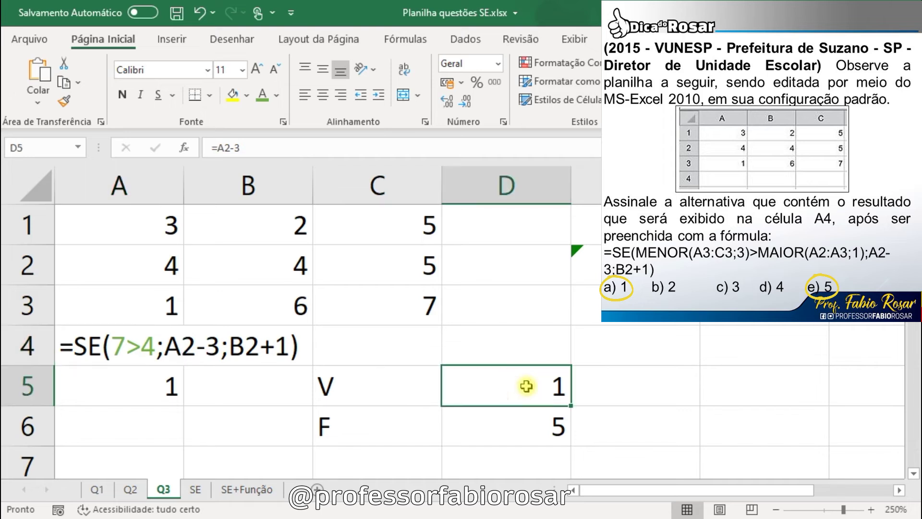
{"action": "left_click", "coordinate": [532, 425]}
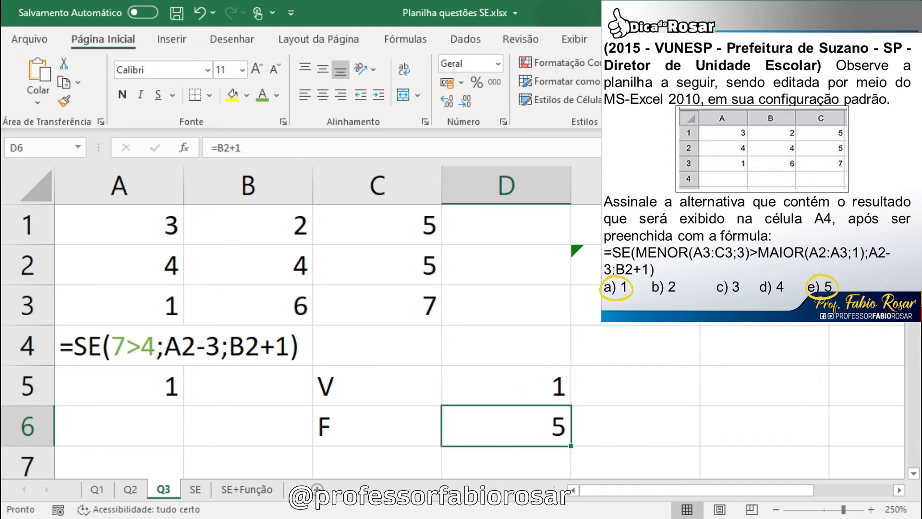
{"action": "key", "text": "alt+Tab"}
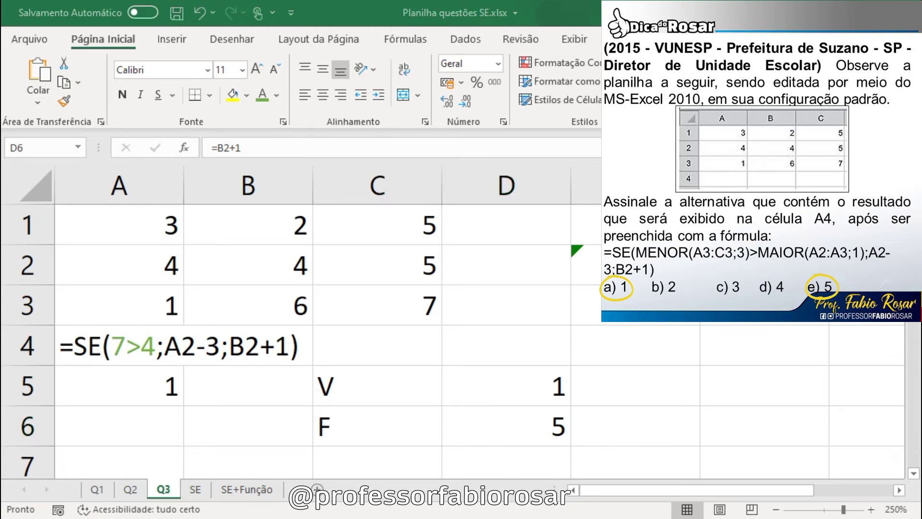
Open the SE sheet and clear the existing Situação formula from G2.
{"action": "left_click", "coordinate": [196, 491]}
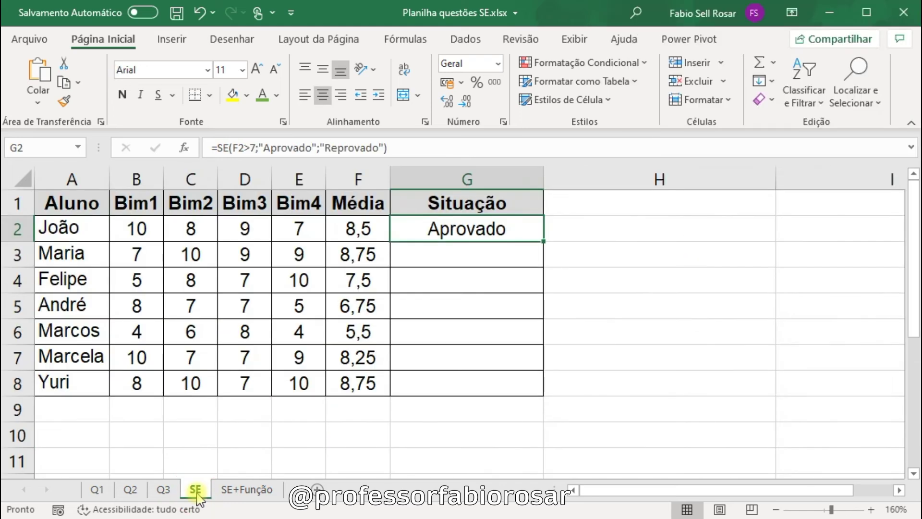
{"action": "scroll", "coordinate": [336, 327], "scroll_direction": "up", "scroll_amount": 2, "text": "ctrl"}
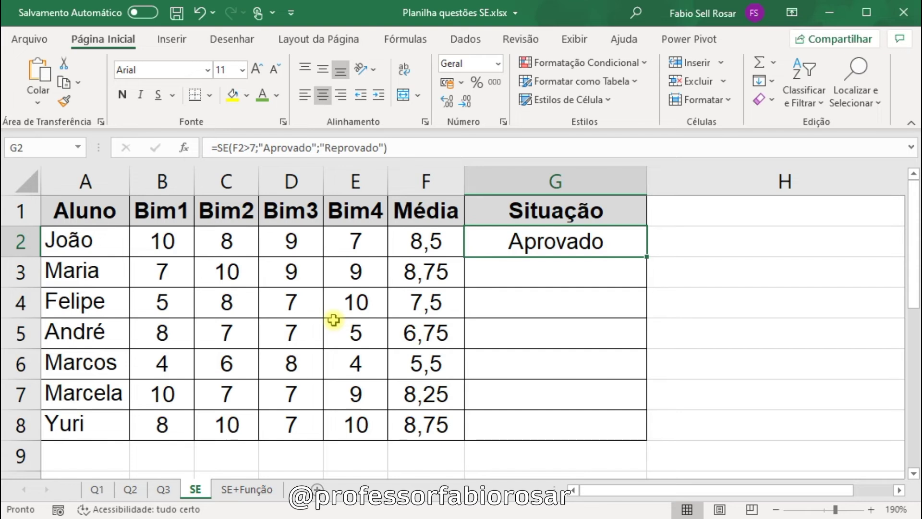
{"action": "key", "text": "Delete"}
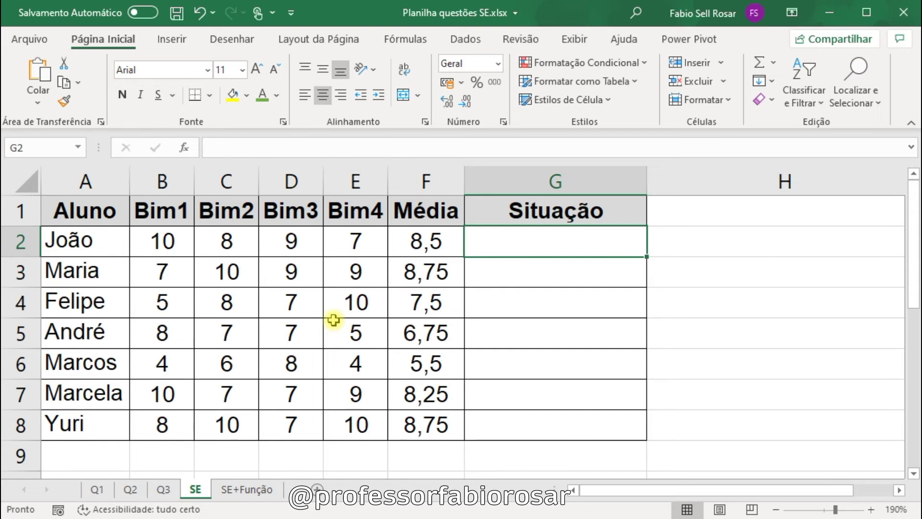
Enter the formula =SE(F2>7;"Aprovado";"Reprovado") in the first Situação cell, G2.
{"action": "type", "text": "=se("}
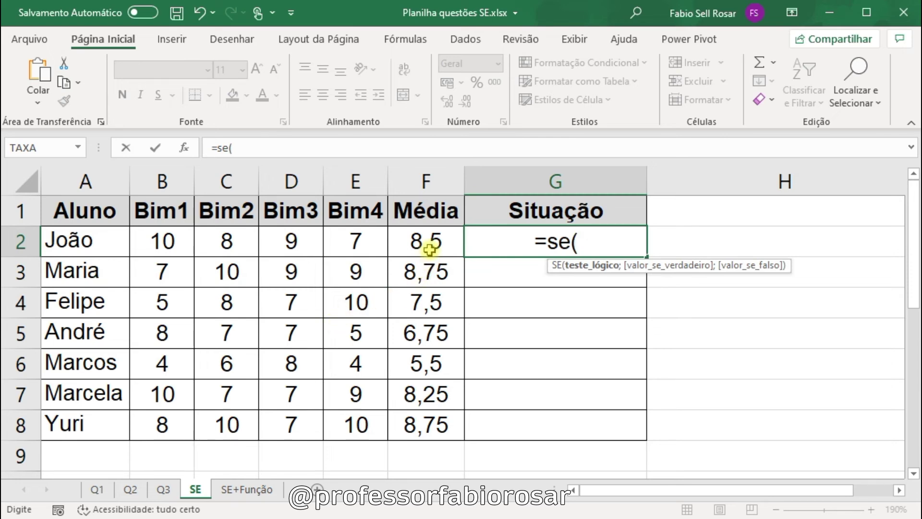
{"action": "left_click", "coordinate": [432, 242]}
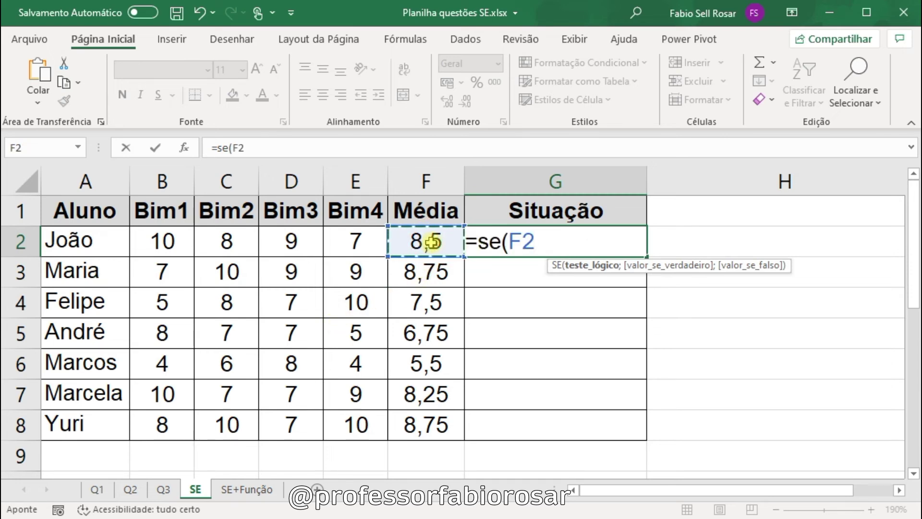
{"action": "type", "text": ">7"}
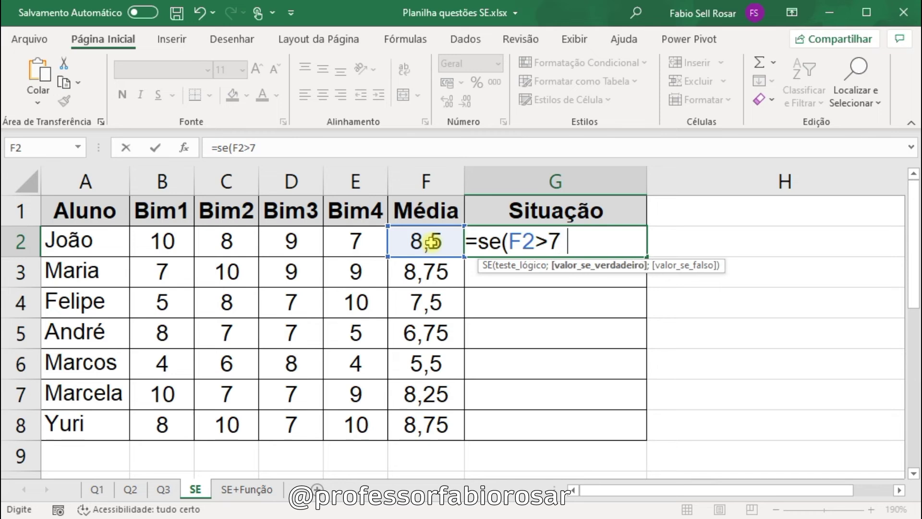
{"action": "type", "text": ";\"Aprovado\""}
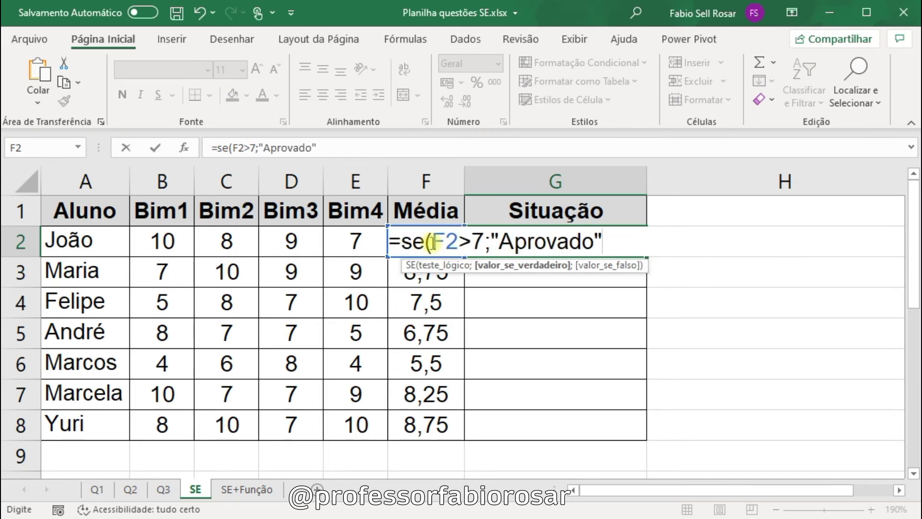
{"action": "type", "text": ";\""}
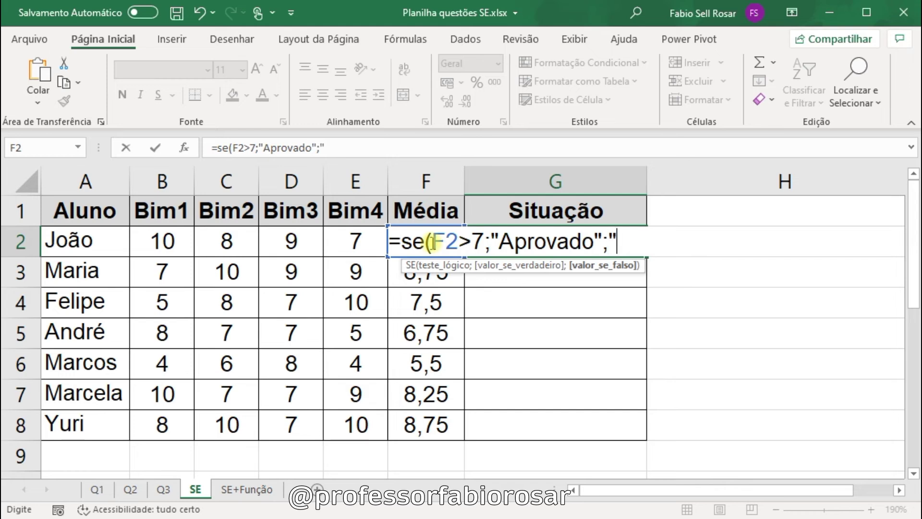
{"action": "type", "text": "Reprovado\")"}
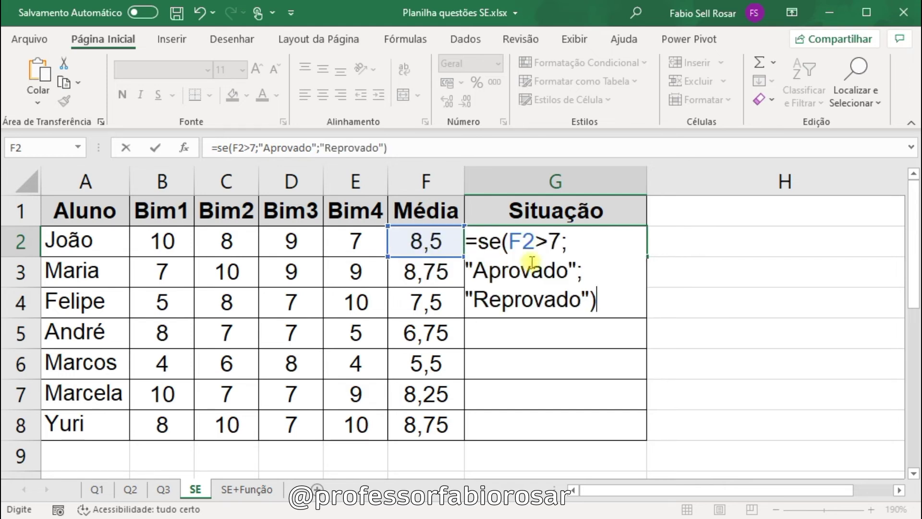
{"action": "key", "text": "Return"}
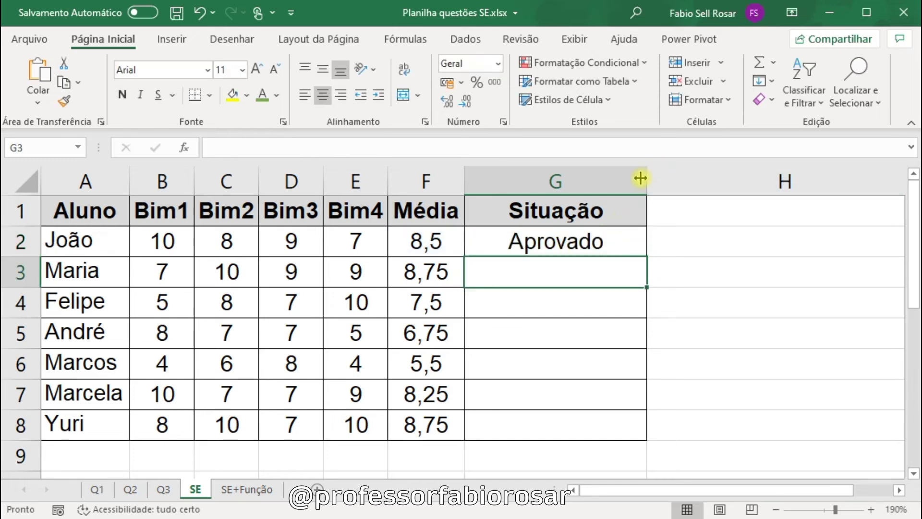
Widen column G to fit the whole formula text and review the F2>7 condition of the formula in G2.
{"action": "left_click_drag", "start_coordinate": [647, 181], "coordinate": [825, 182]}
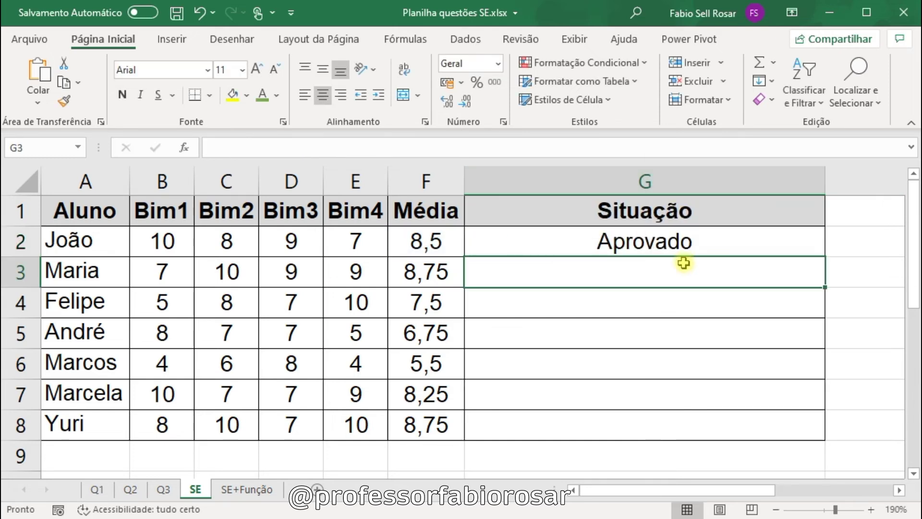
{"action": "left_click", "coordinate": [671, 241]}
{"action": "key", "text": "F2"}
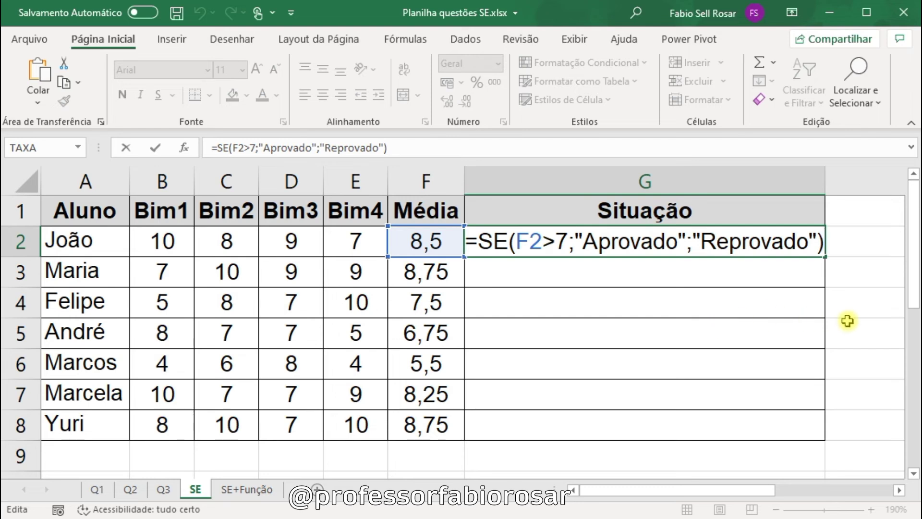
{"action": "left_click_drag", "start_coordinate": [515, 242], "coordinate": [566, 247]}
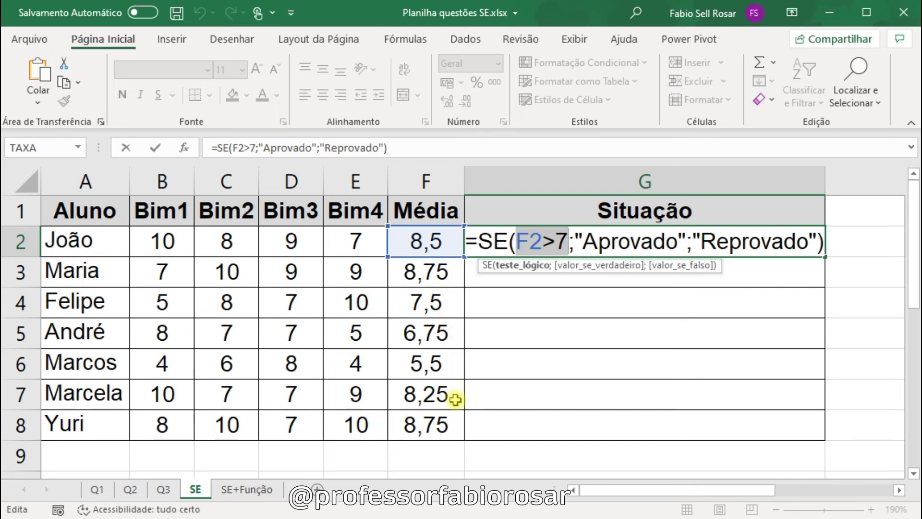
{"action": "key", "text": "ctrl+Return"}
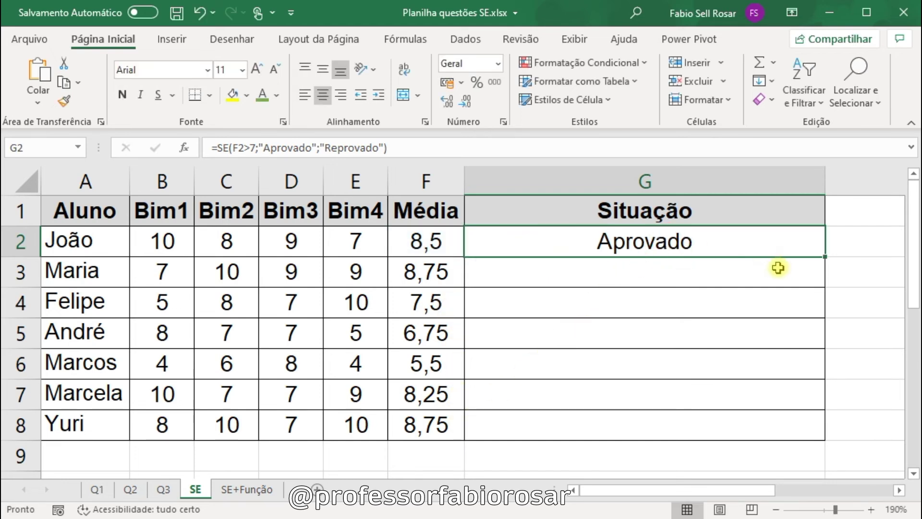
Fill the Situação formula from G2 down to G8 and review the true and false arguments of the formula in G6.
{"action": "left_click_drag", "start_coordinate": [823, 256], "coordinate": [820, 439]}
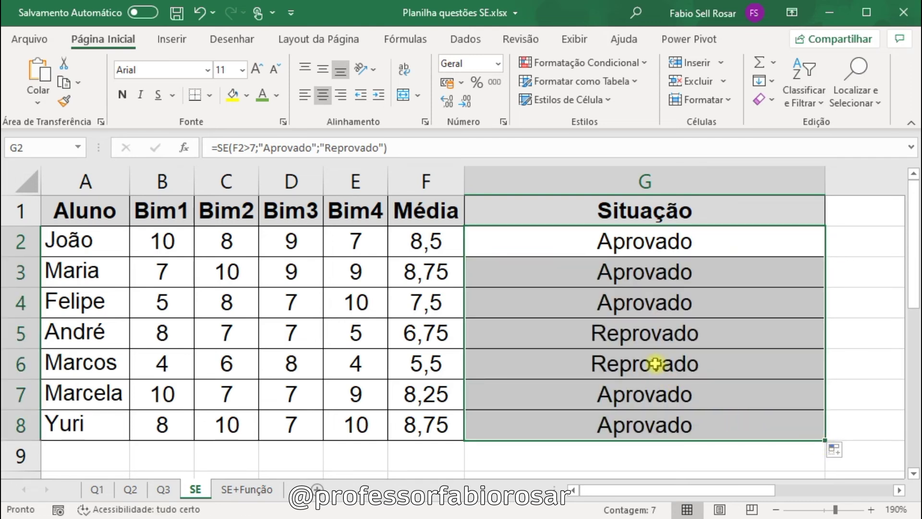
{"action": "double_click", "coordinate": [655, 364]}
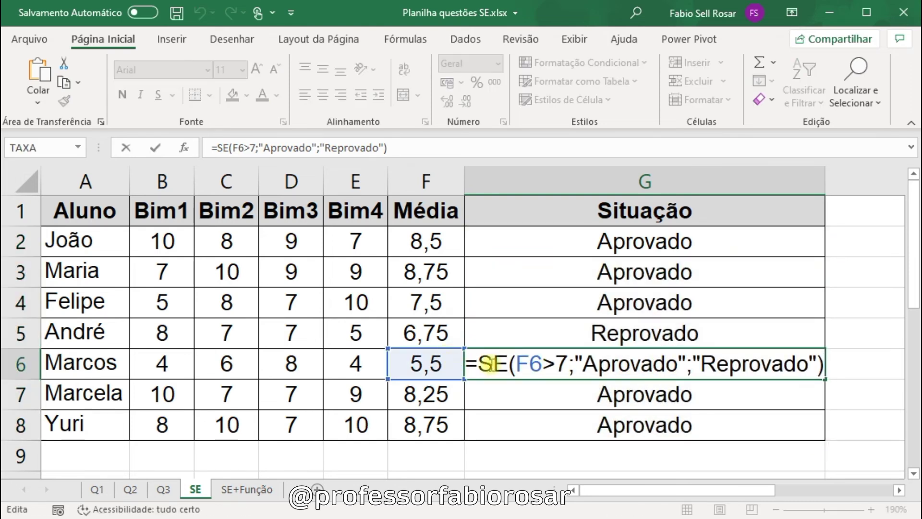
{"action": "double_click", "coordinate": [598, 364]}
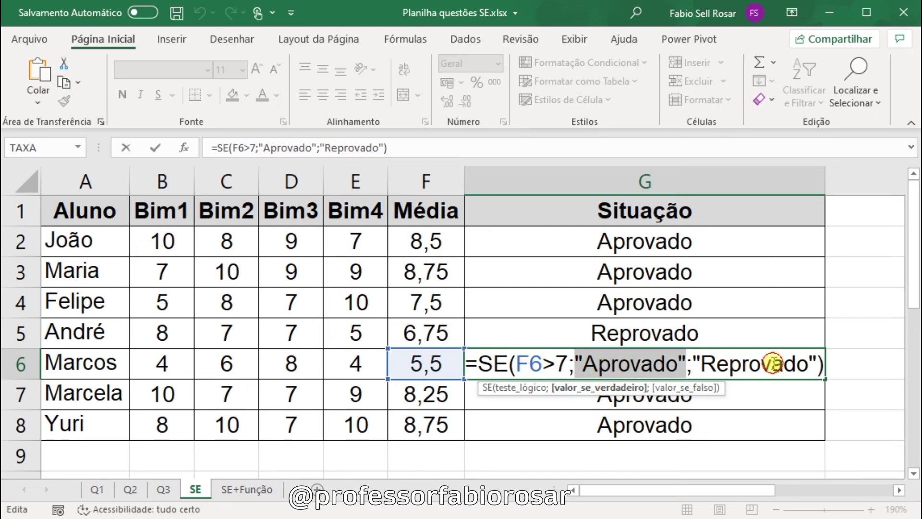
{"action": "double_click", "coordinate": [774, 364]}
{"action": "key", "text": "Return"}
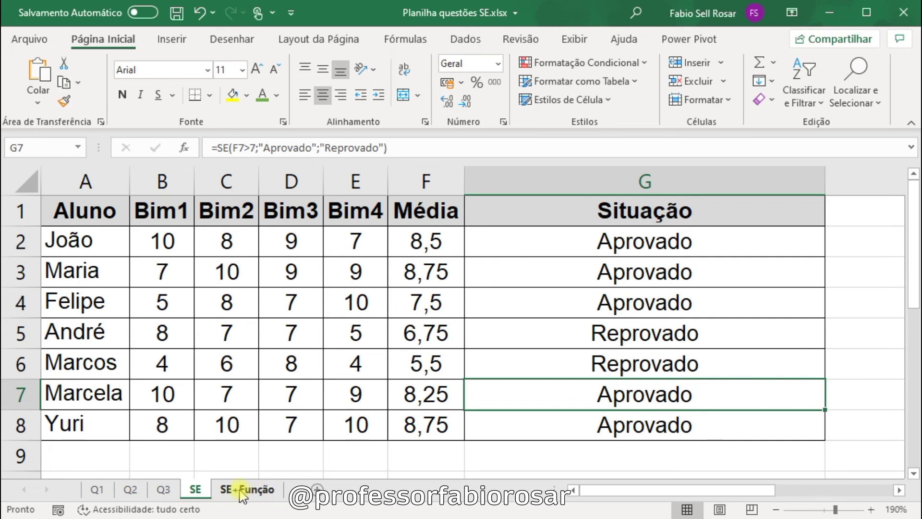
Open the SE+Função sheet and widen the Salário Final column to make room for a long formula.
{"action": "left_click", "coordinate": [241, 490]}
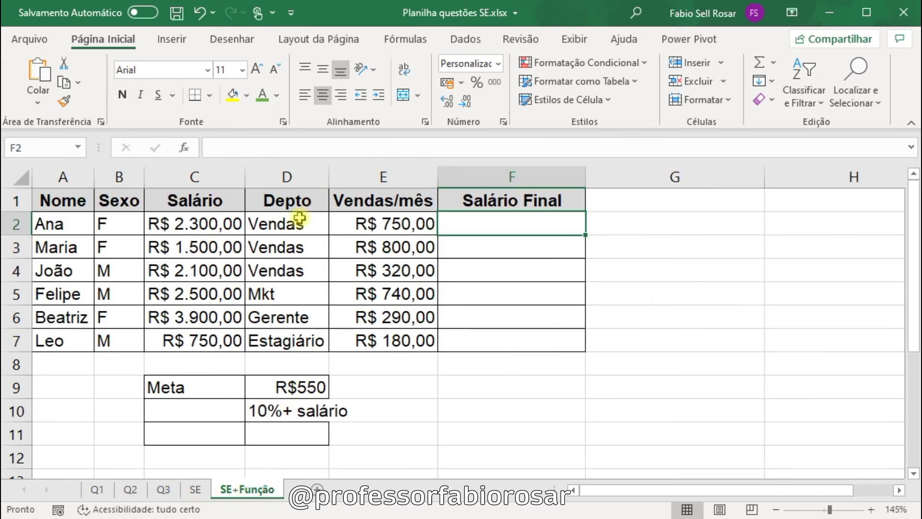
{"action": "scroll", "coordinate": [463, 305], "scroll_direction": "up", "scroll_amount": 1, "text": "ctrl"}
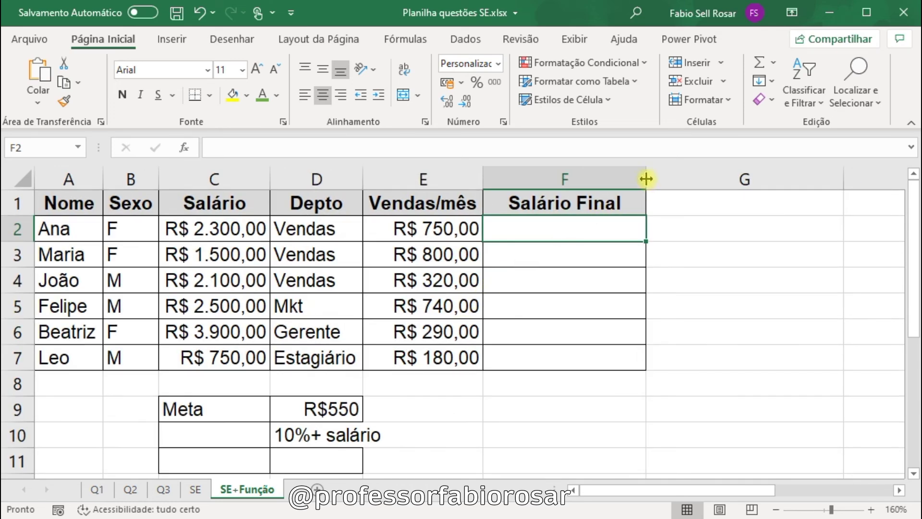
{"action": "left_click_drag", "start_coordinate": [700, 202], "coordinate": [731, 202]}
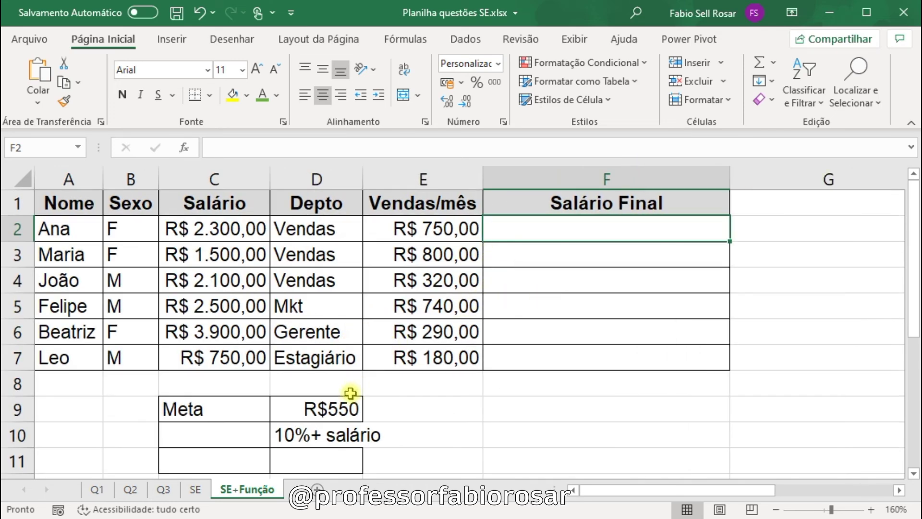
Extend the label in C9 to "Meta de venda" and fit column C to its width.
{"action": "double_click", "coordinate": [237, 407]}
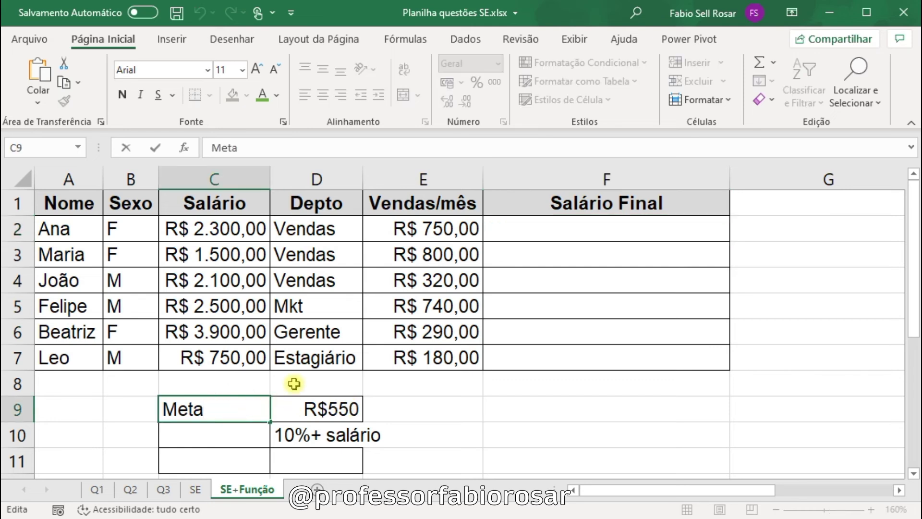
{"action": "type", "text": "de venda"}
{"action": "key", "text": "Tab"}
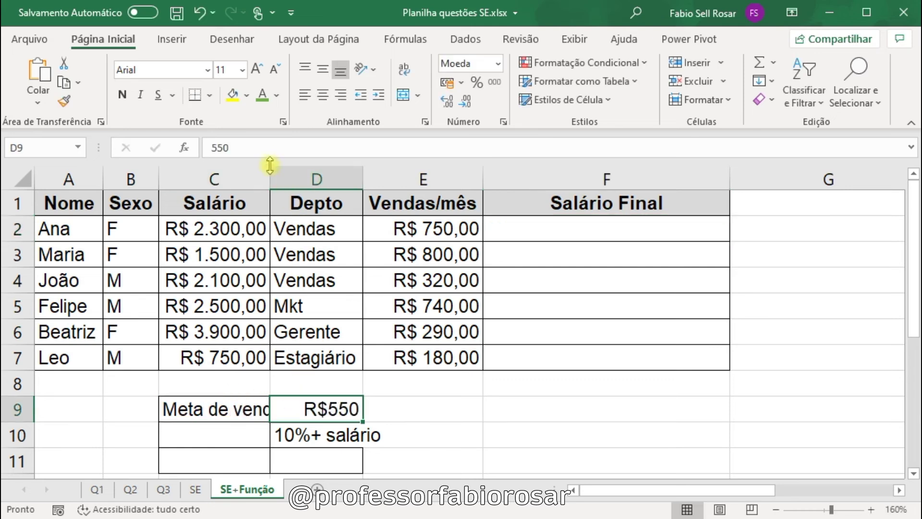
{"action": "double_click", "coordinate": [270, 165]}
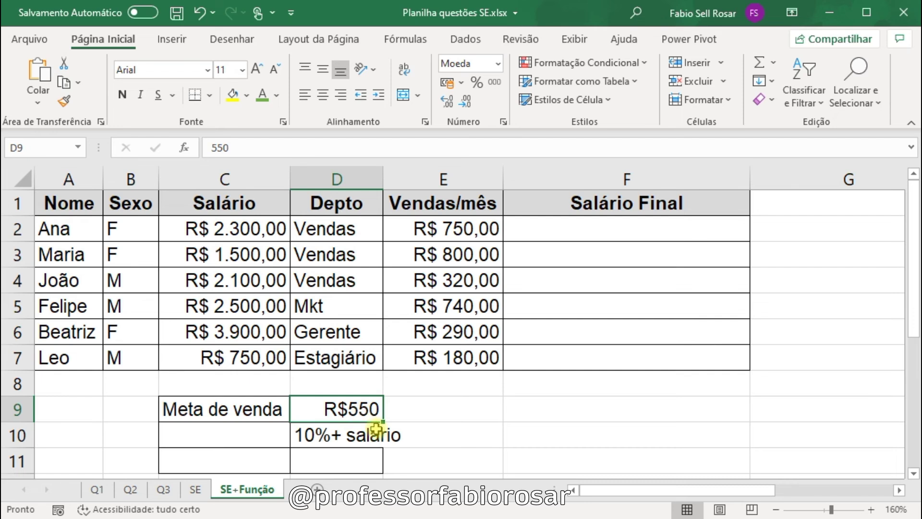
Begin an SE formula in F2 with the condition E2>550 and the true argument C2*1,1.
{"action": "left_click", "coordinate": [339, 435]}
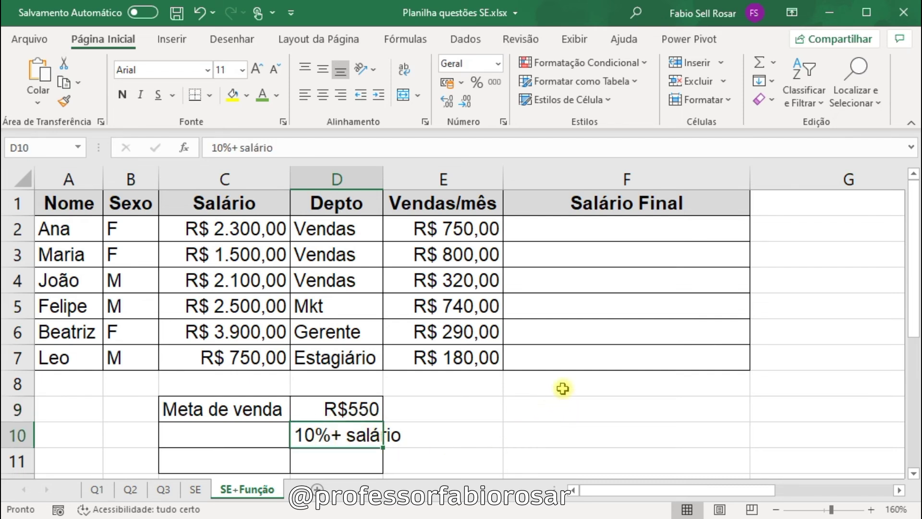
{"action": "left_click", "coordinate": [553, 228]}
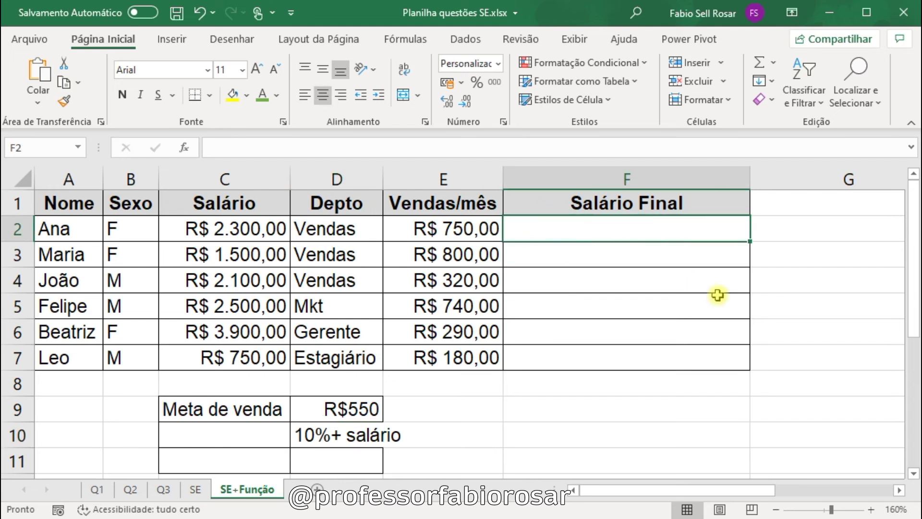
{"action": "type", "text": "=se("}
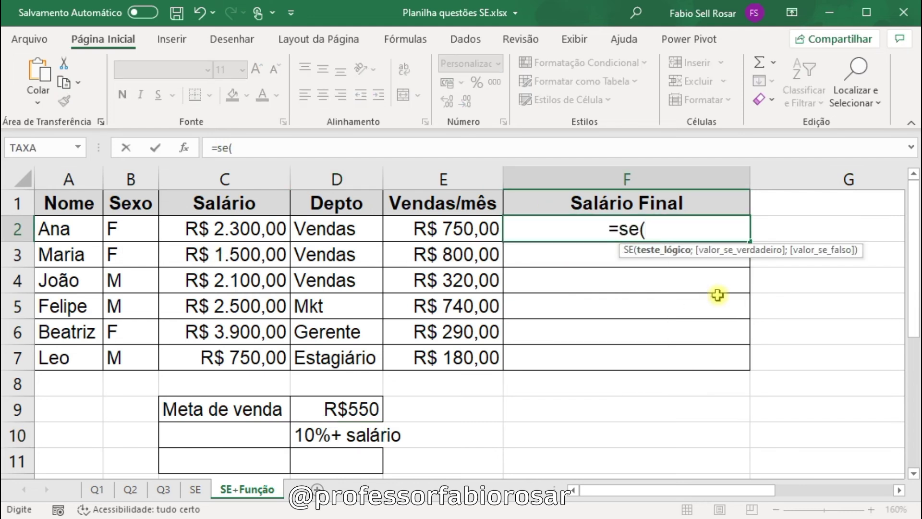
{"action": "left_click", "coordinate": [421, 227]}
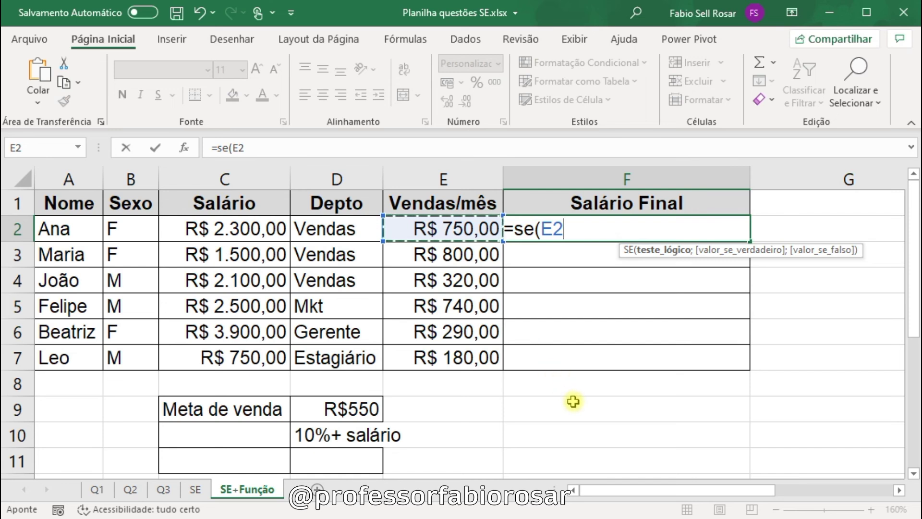
{"action": "type", "text": ">550"}
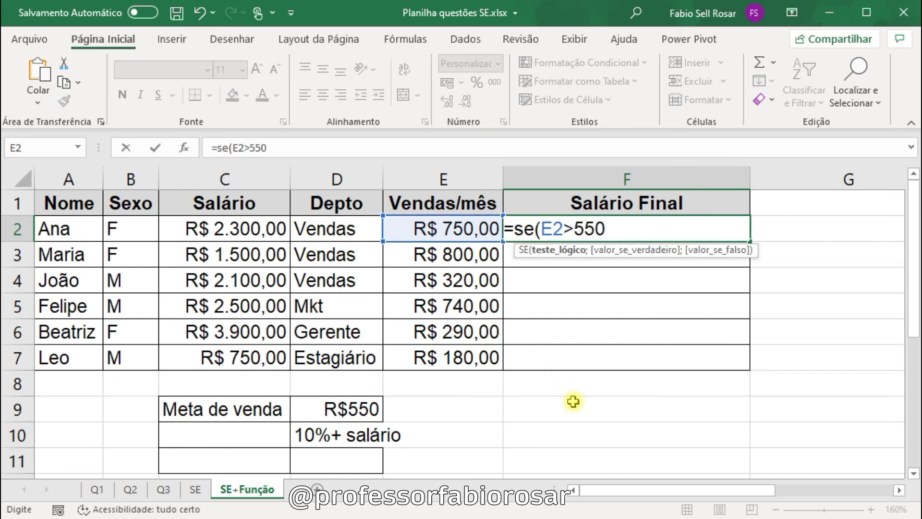
{"action": "type", "text": ";"}
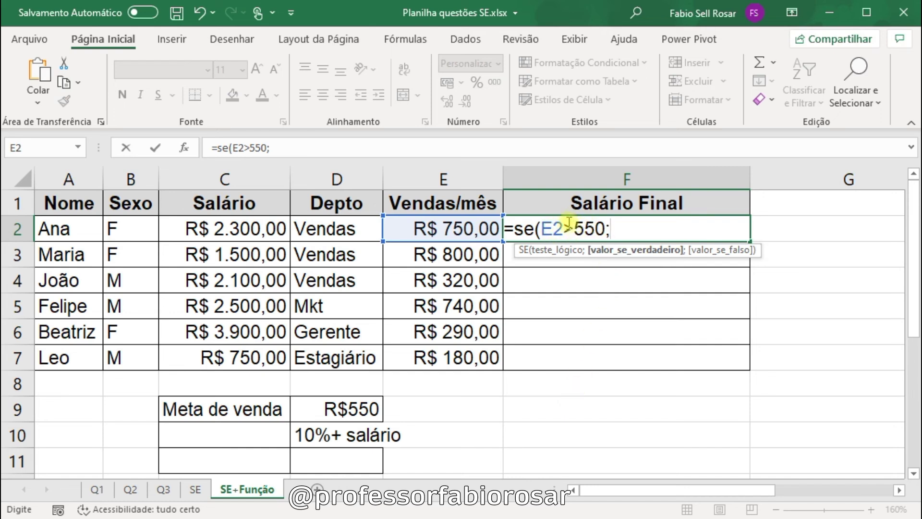
{"action": "left_click", "coordinate": [258, 234]}
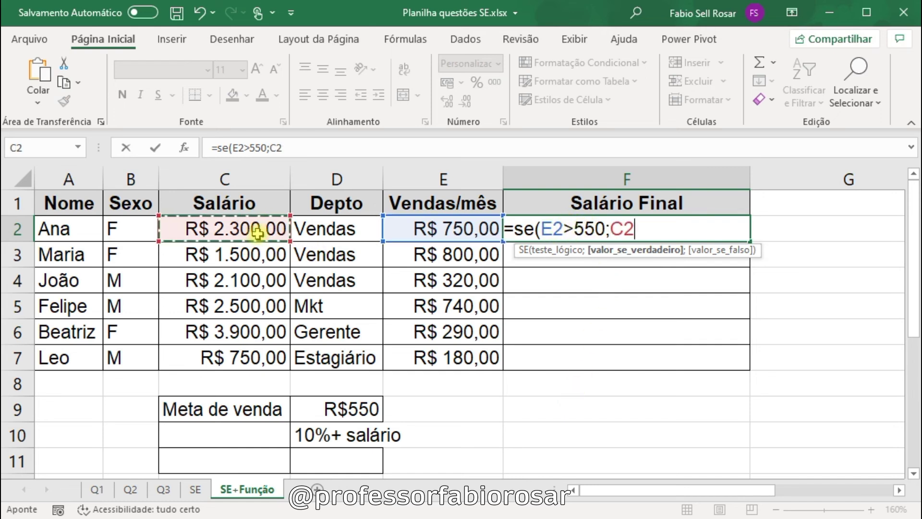
{"action": "type", "text": "*1,1"}
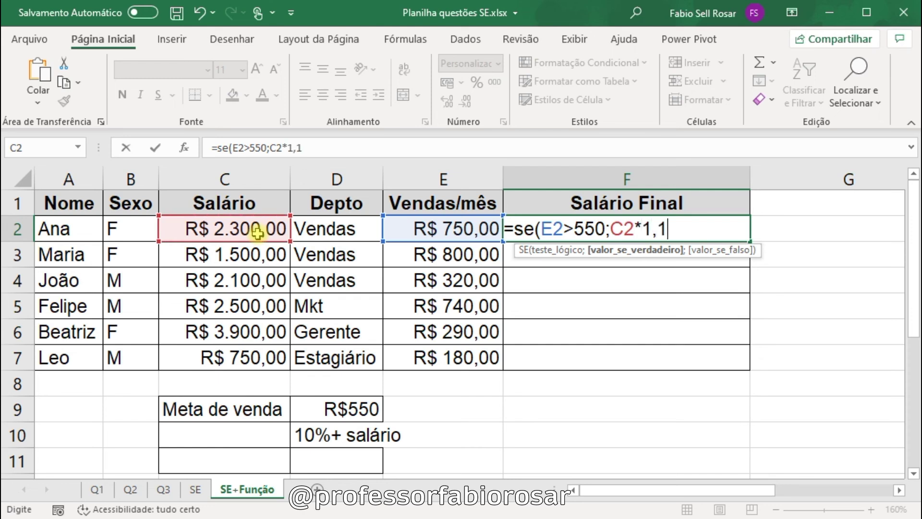
{"action": "type", "text": ";"}
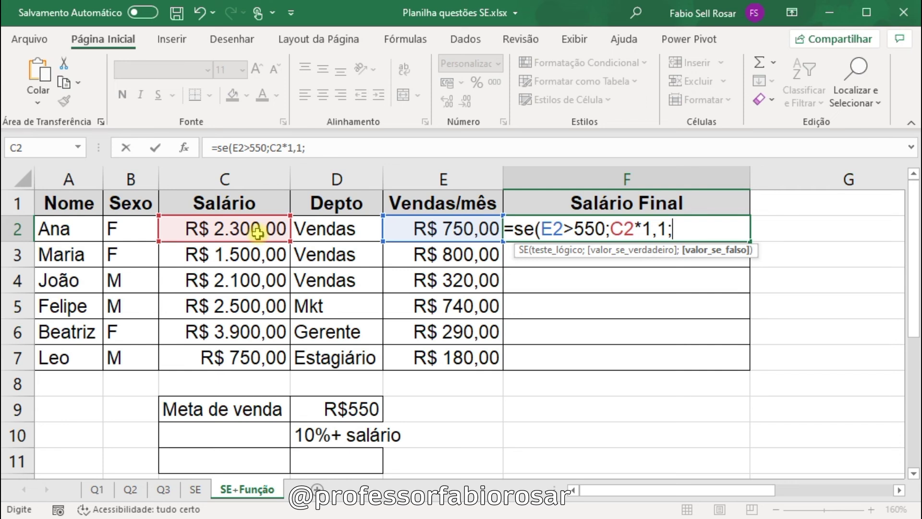
Rewrite the true argument as C2*0,1+C2, use C2 as the false argument, and commit the formula in F2 after reviewing its arguments.
{"action": "key", "text": "BackSpace"}
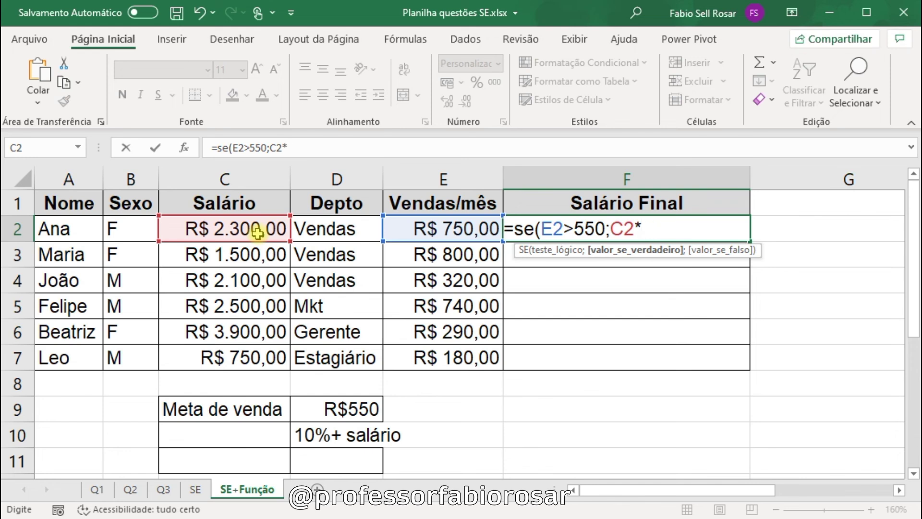
{"action": "type", "text": "0,1+"}
{"action": "left_click", "coordinate": [258, 233]}
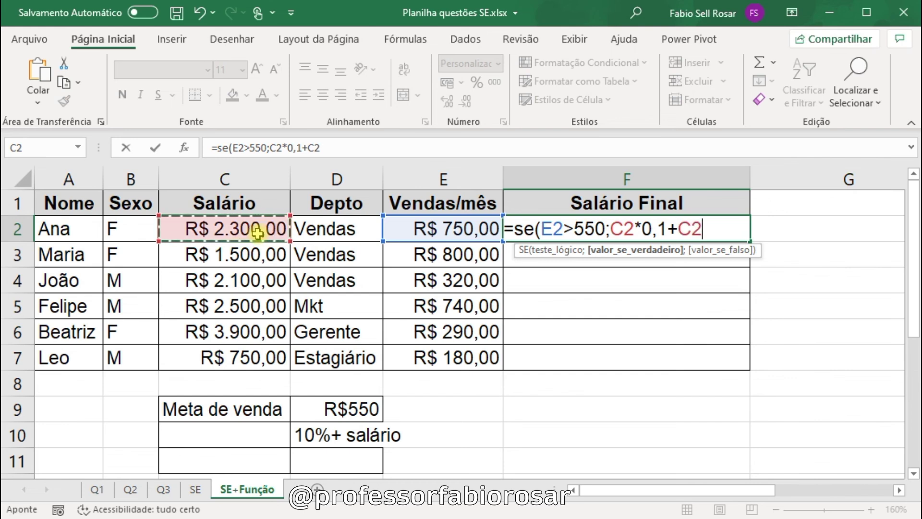
{"action": "type", "text": ";"}
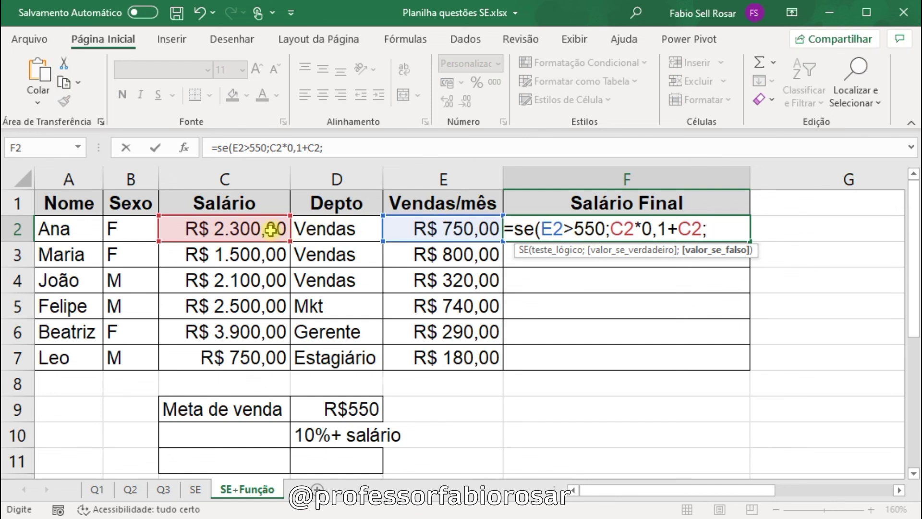
{"action": "left_click", "coordinate": [272, 230]}
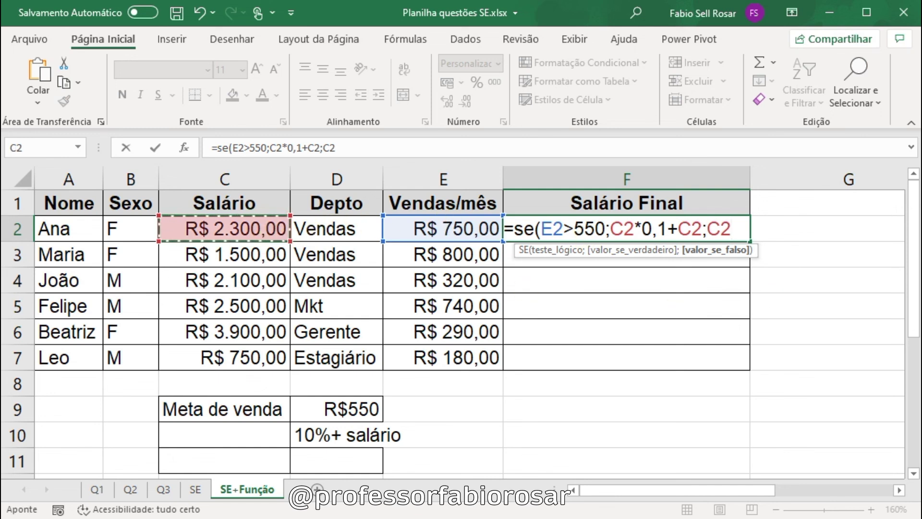
{"action": "type", "text": ")"}
{"action": "left_click_drag", "start_coordinate": [542, 226], "coordinate": [703, 229]}
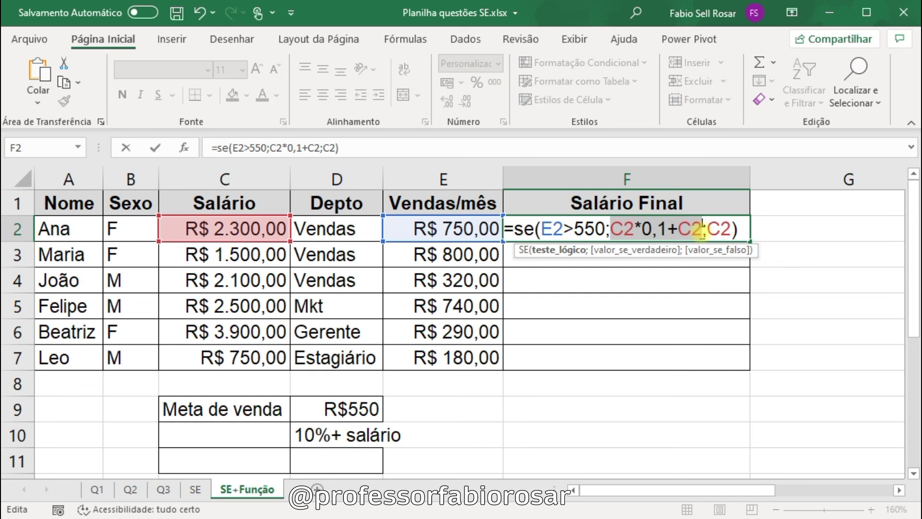
{"action": "left_click_drag", "start_coordinate": [706, 229], "coordinate": [732, 229]}
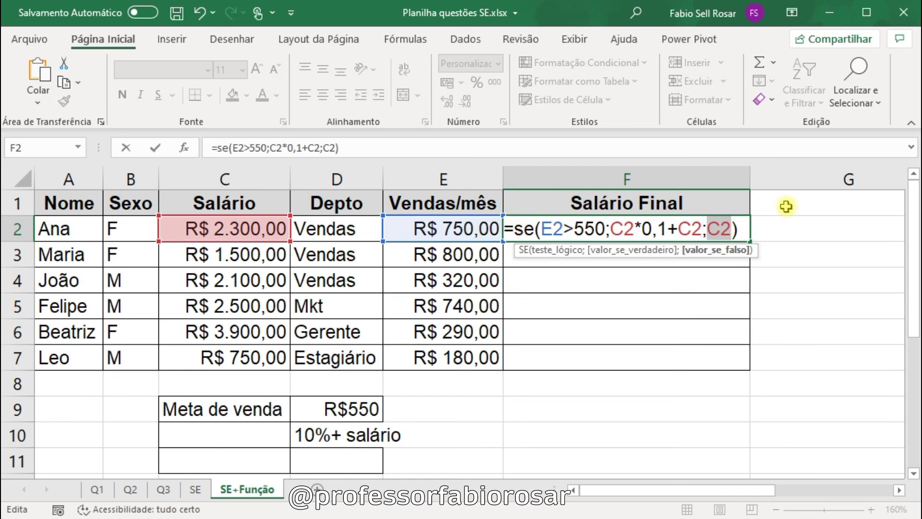
{"action": "key", "text": "Return"}
Fill the Salário Final formula from F2 down to F7 and review the copied formula in F4.
{"action": "left_click", "coordinate": [645, 231]}
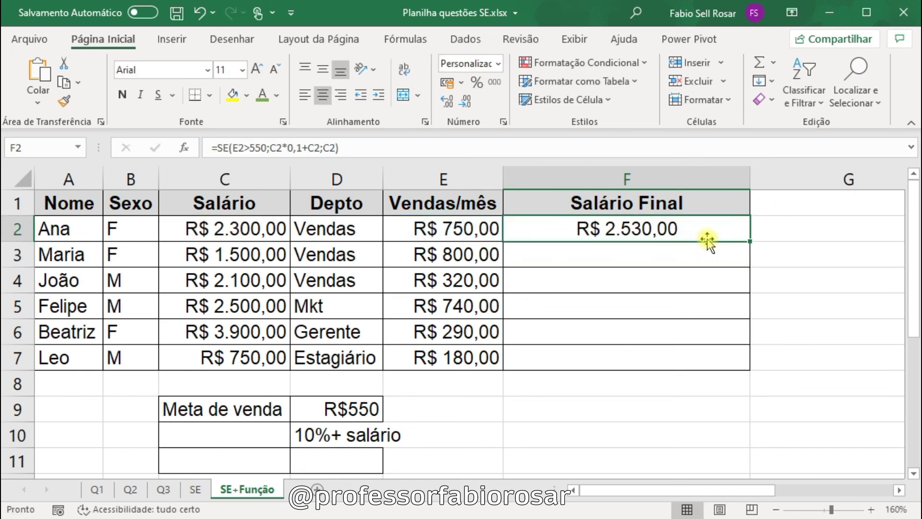
{"action": "left_click_drag", "start_coordinate": [748, 240], "coordinate": [754, 371]}
{"action": "left_click", "coordinate": [634, 234]}
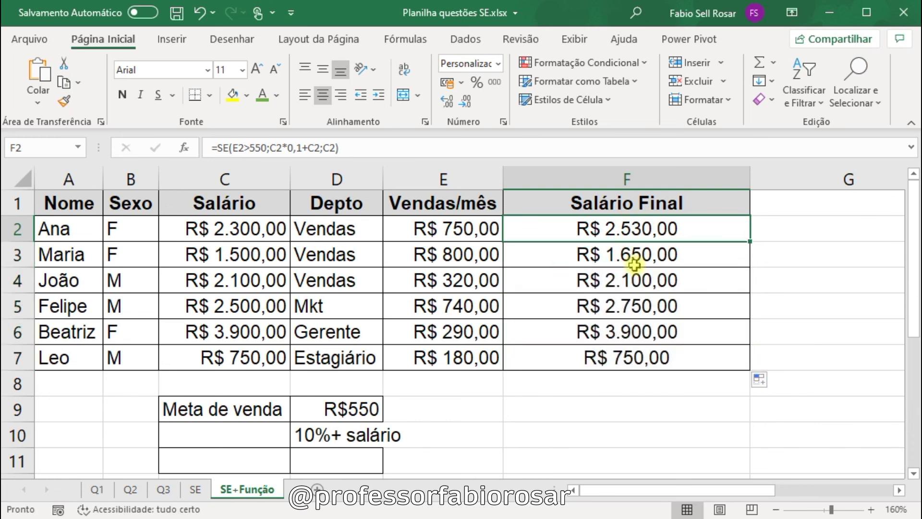
{"action": "left_click", "coordinate": [635, 258]}
{"action": "left_click", "coordinate": [635, 280]}
{"action": "double_click", "coordinate": [635, 280]}
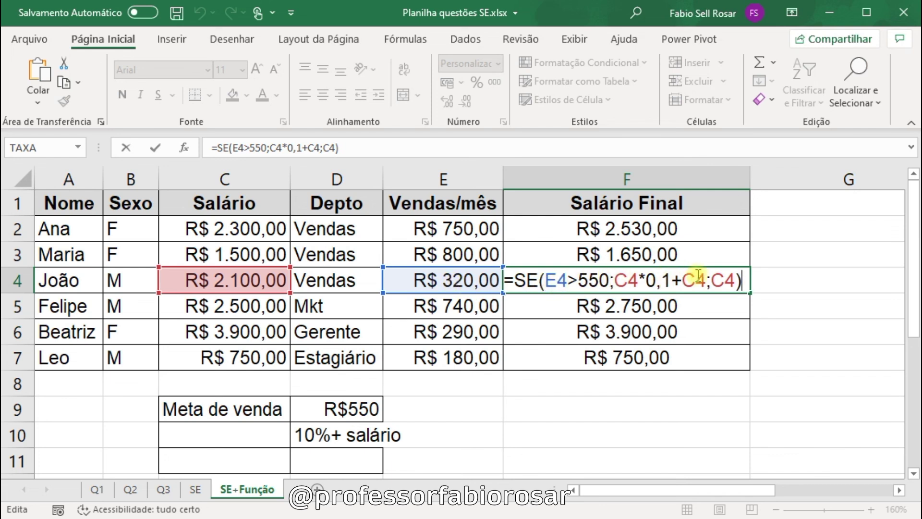
{"action": "key", "text": "Return"}
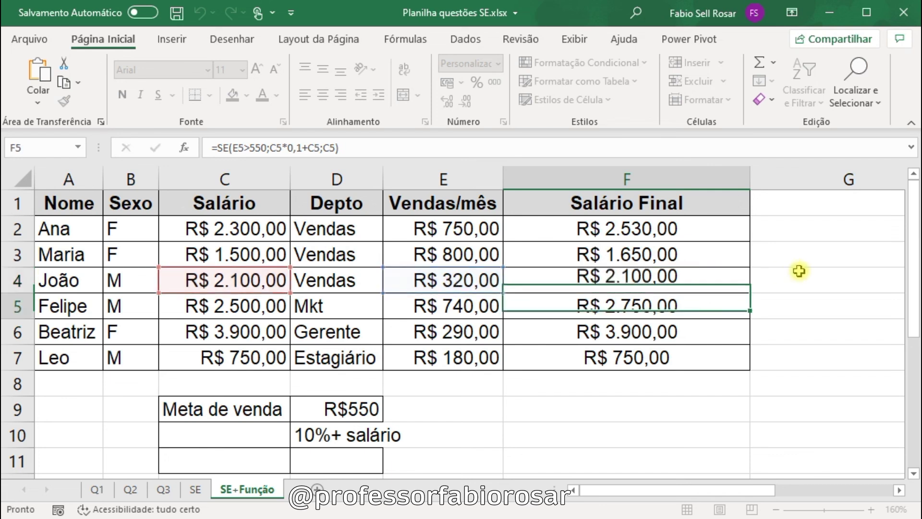